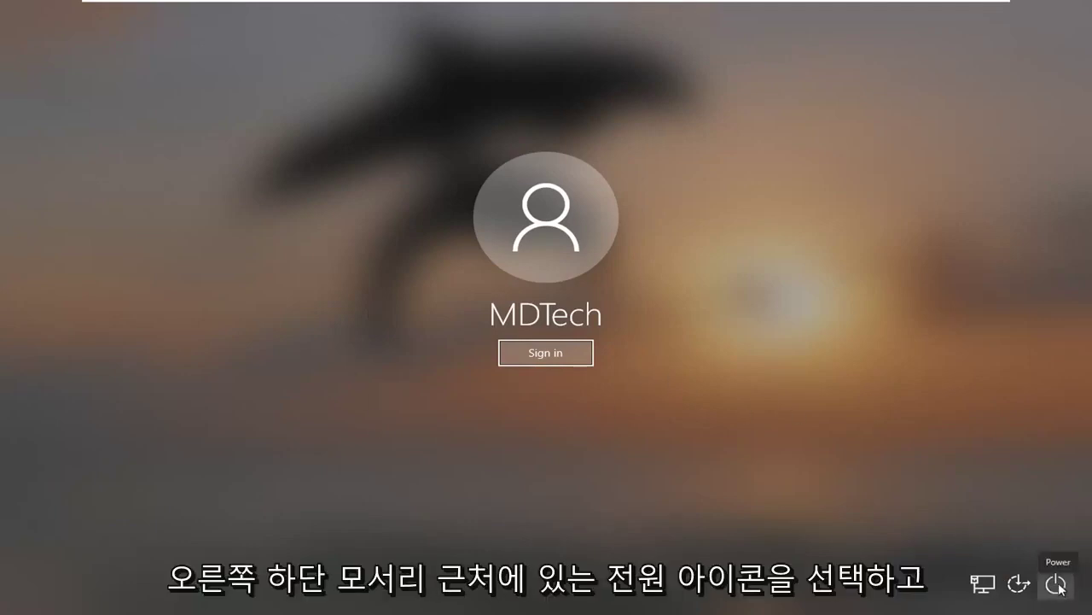
# Restart into recovery options, open Troubleshoot > Command Prompt, and continue with the account
pyautogui.click(1057, 585)
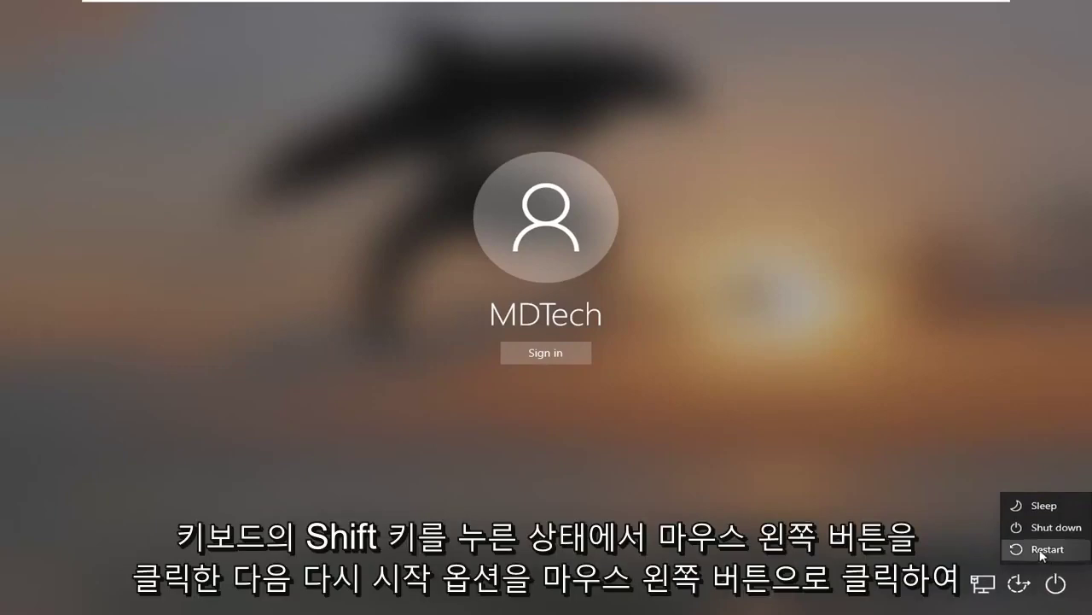
pyautogui.keyDown('shift'); pyautogui.click(1043, 551); pyautogui.keyUp('shift')
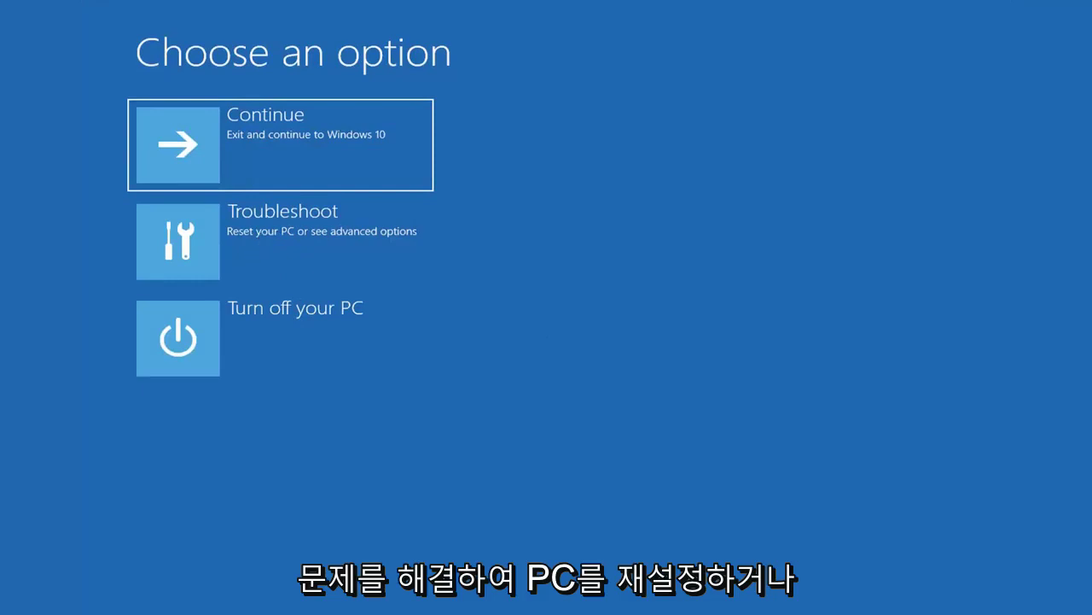
pyautogui.click(383, 242)
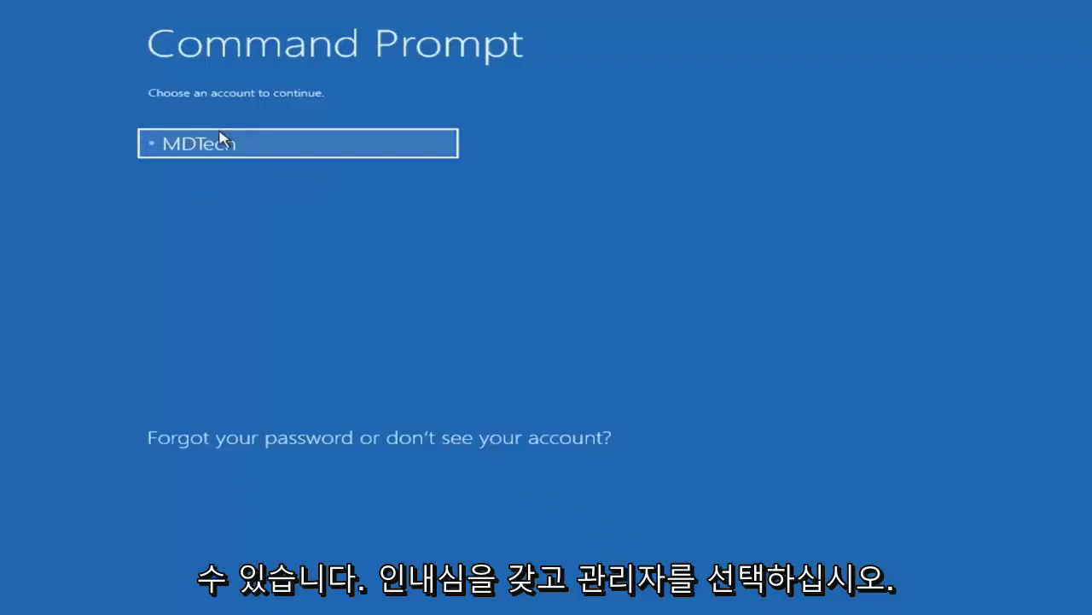
pyautogui.click(250, 151)
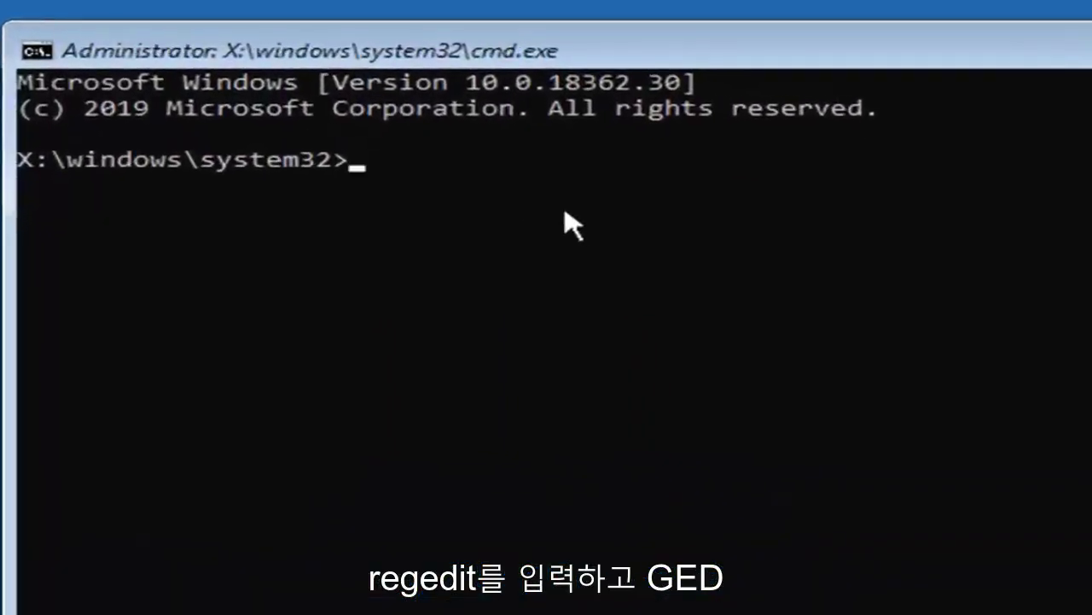
# Run regedit from the recovery Command Prompt
pyautogui.write('regedi')
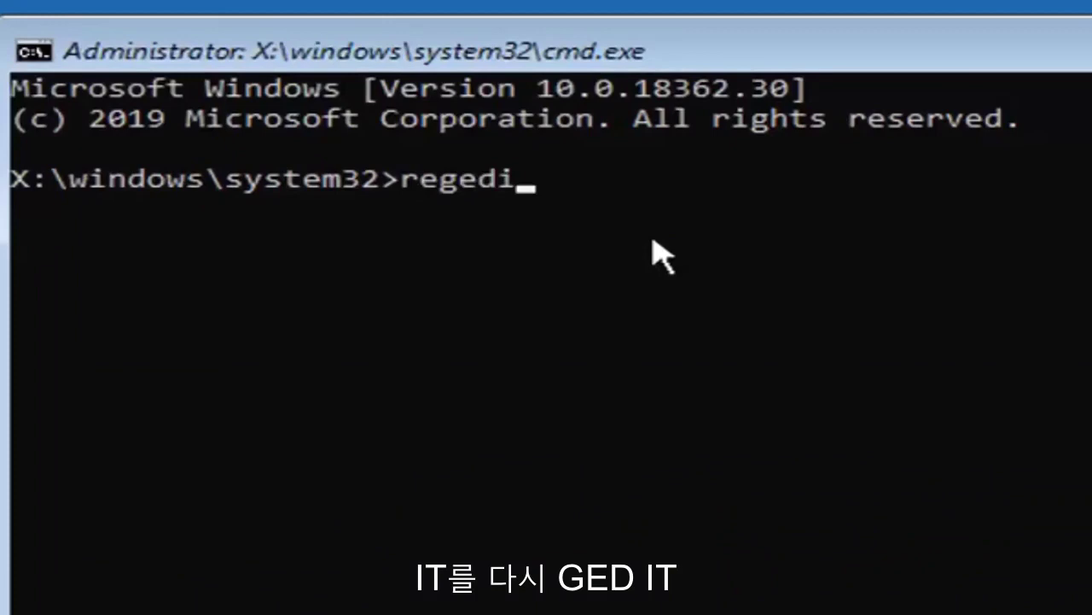
pyautogui.write('t')
pyautogui.press('Return')
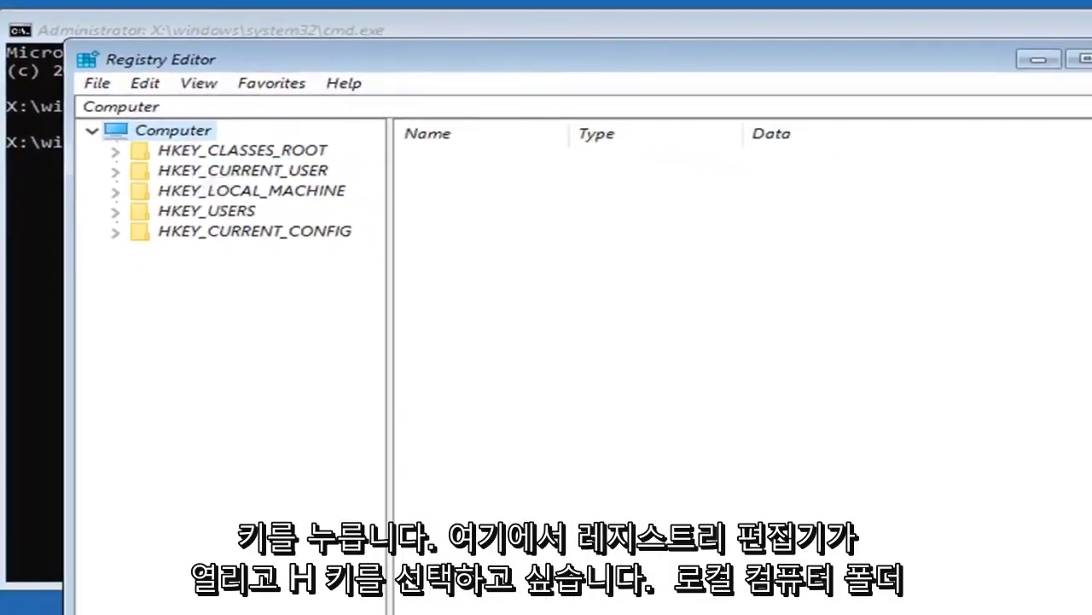
# With HKEY_LOCAL_MACHINE selected, start File > Load Hive and browse into the D: drive
pyautogui.click(215, 195)
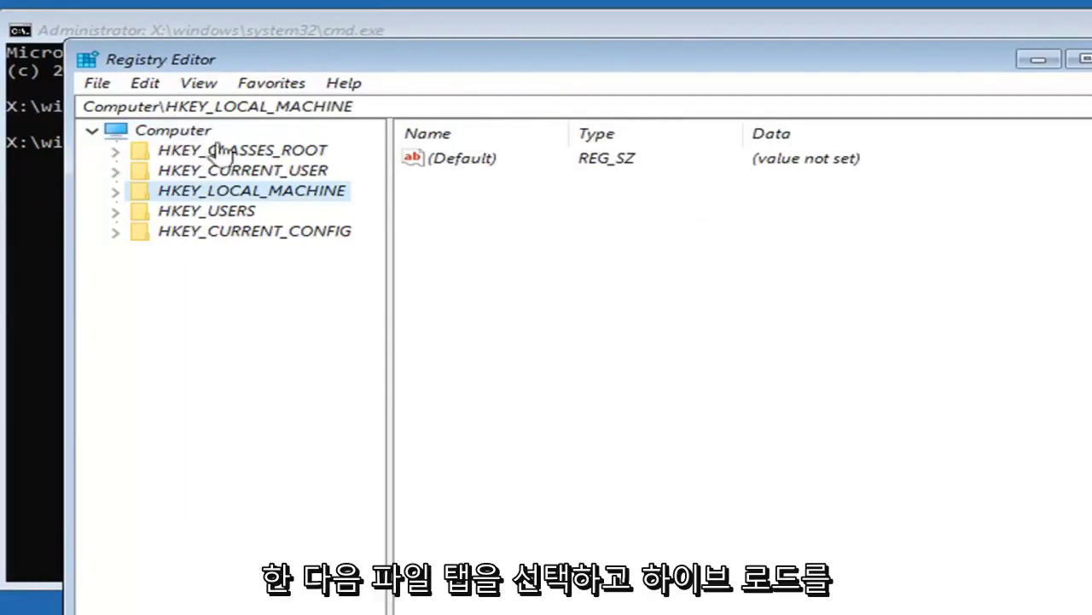
pyautogui.click(97, 84)
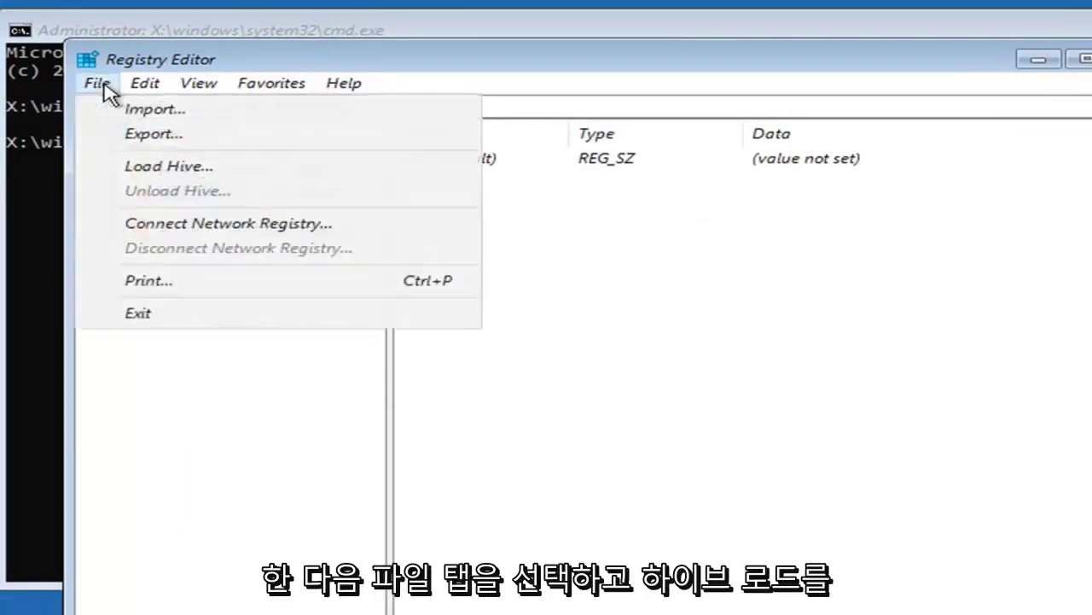
pyautogui.click(196, 174)
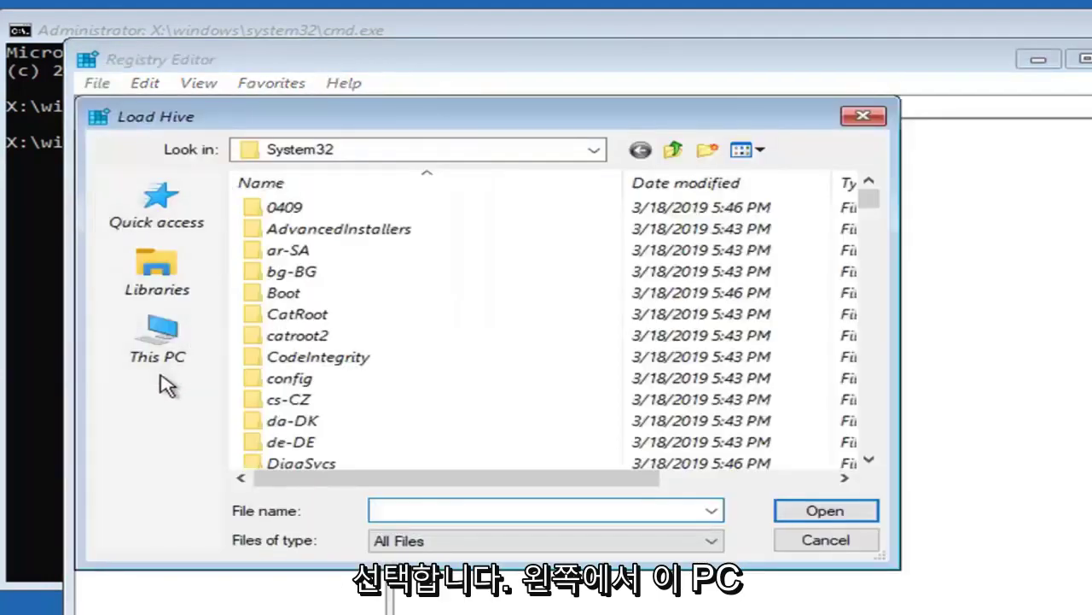
pyautogui.click(159, 365)
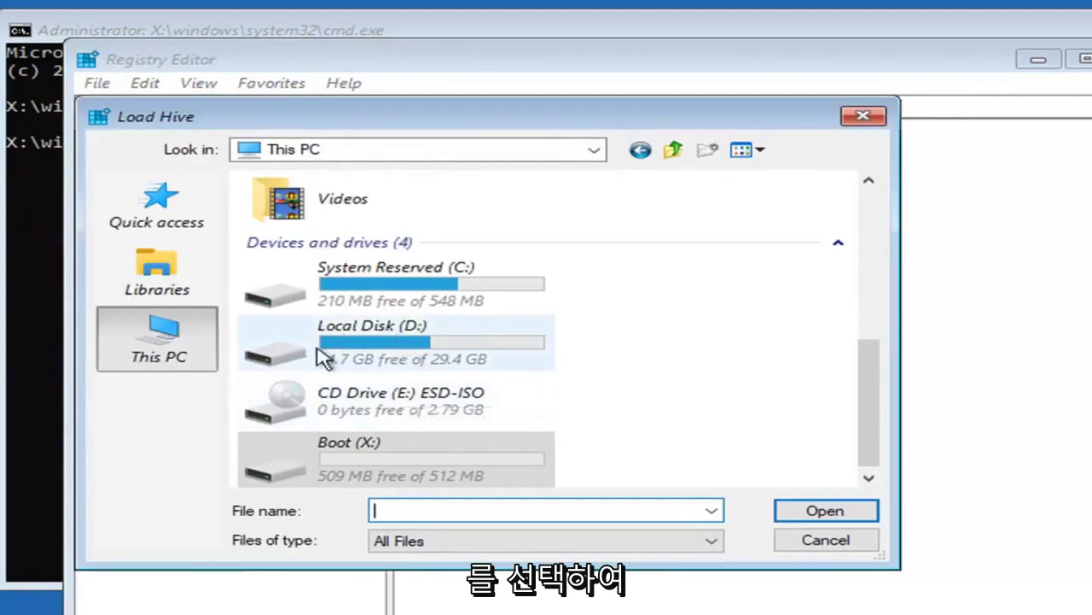
pyautogui.click(382, 349)
pyautogui.doubleClick(381, 349)
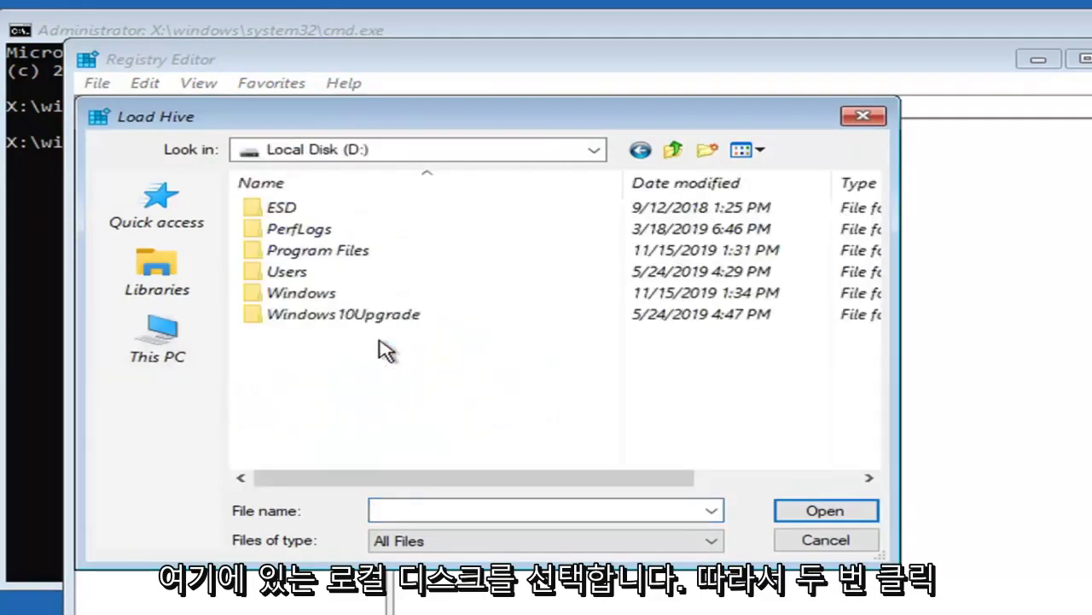
# Navigate to Windows\System32\config on D: and choose the SAM hive file
pyautogui.doubleClick(272, 296)
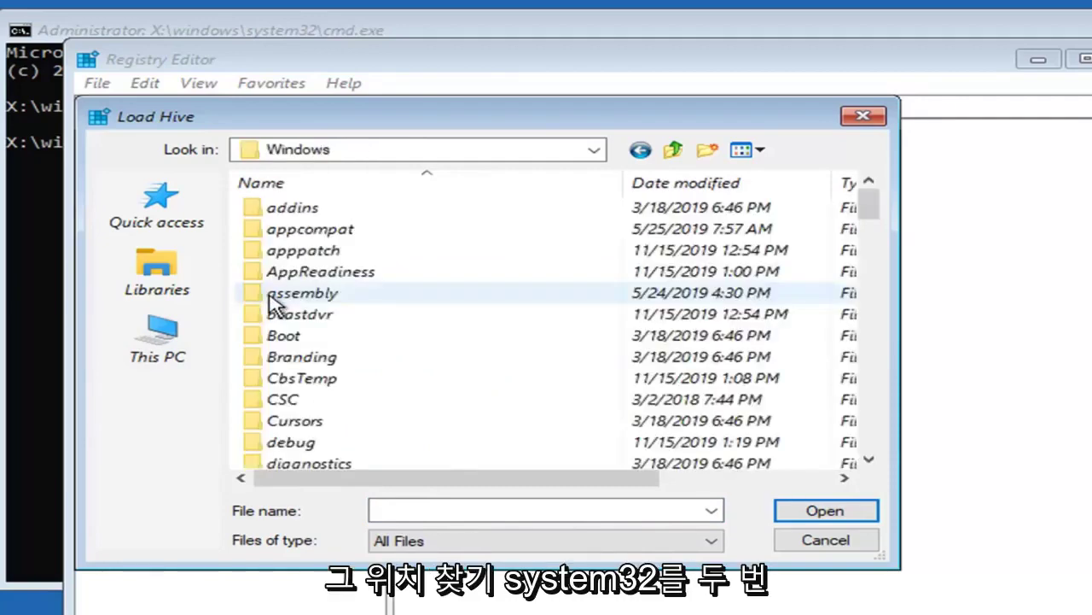
pyautogui.scroll(-5, 405, 341)
pyautogui.scroll(-4, 410, 362)
pyautogui.scroll(-2, 375, 376)
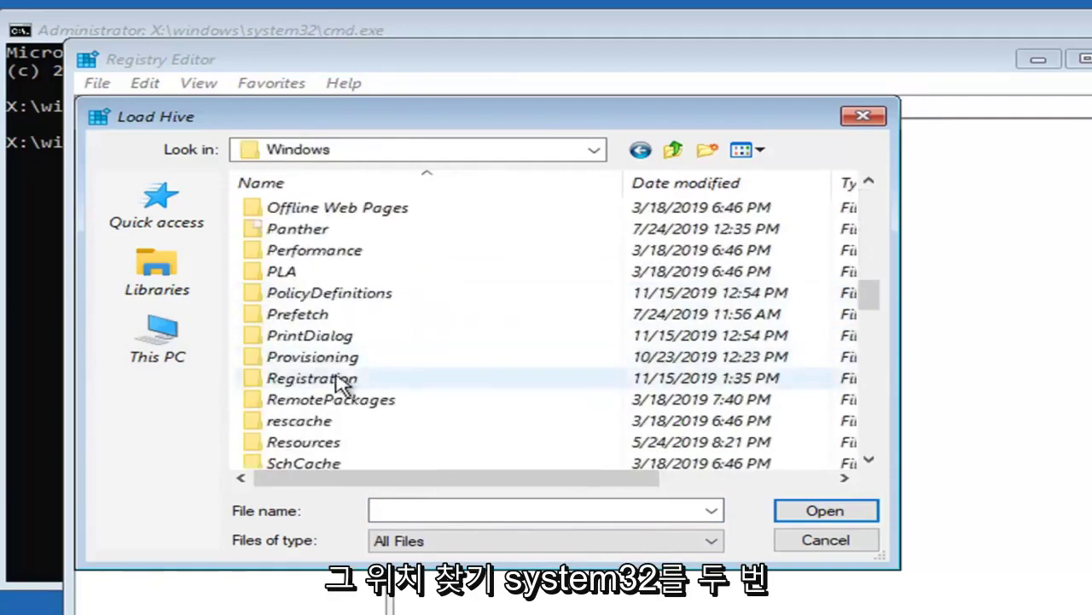
pyautogui.scroll(-2, 345, 384)
pyautogui.scroll(-2, 346, 410)
pyautogui.scroll(-2, 341, 425)
pyautogui.scroll(-1, 324, 384)
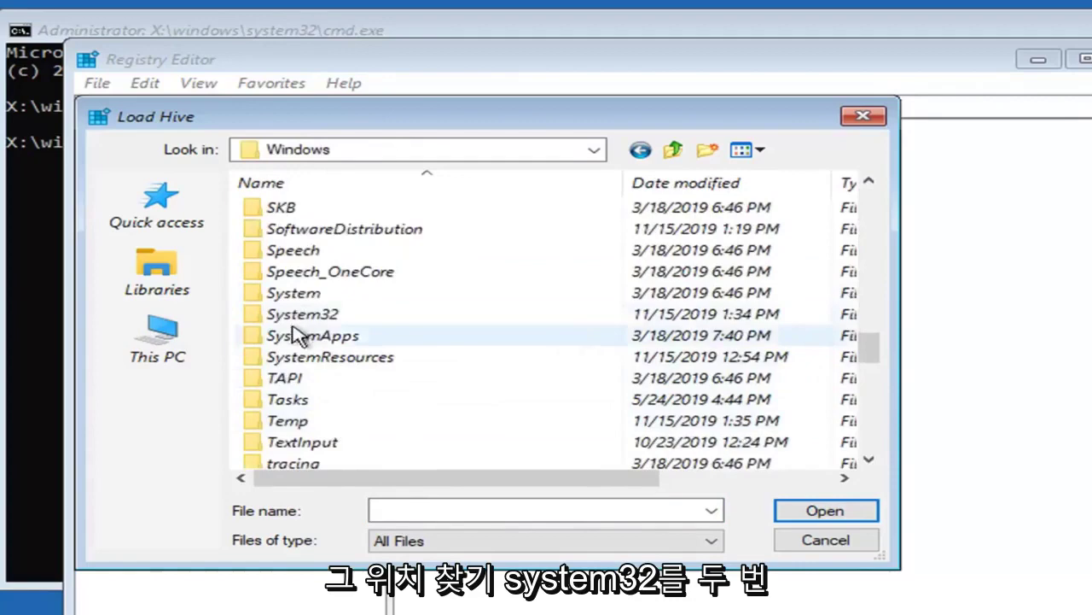
pyautogui.doubleClick(294, 314)
pyautogui.moveTo(303, 315)
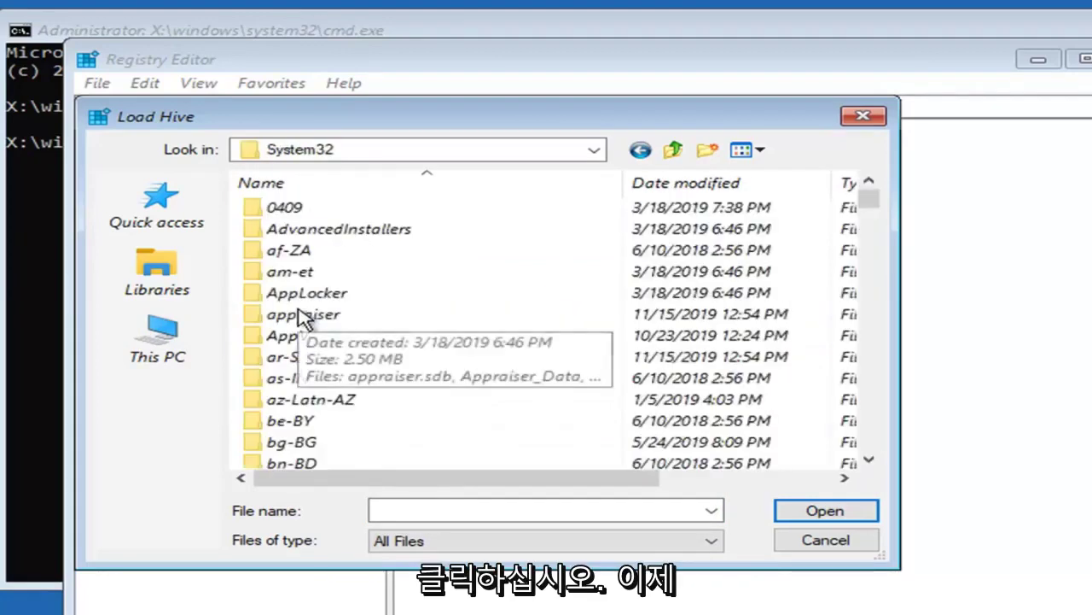
pyautogui.scroll(-1, 341, 325)
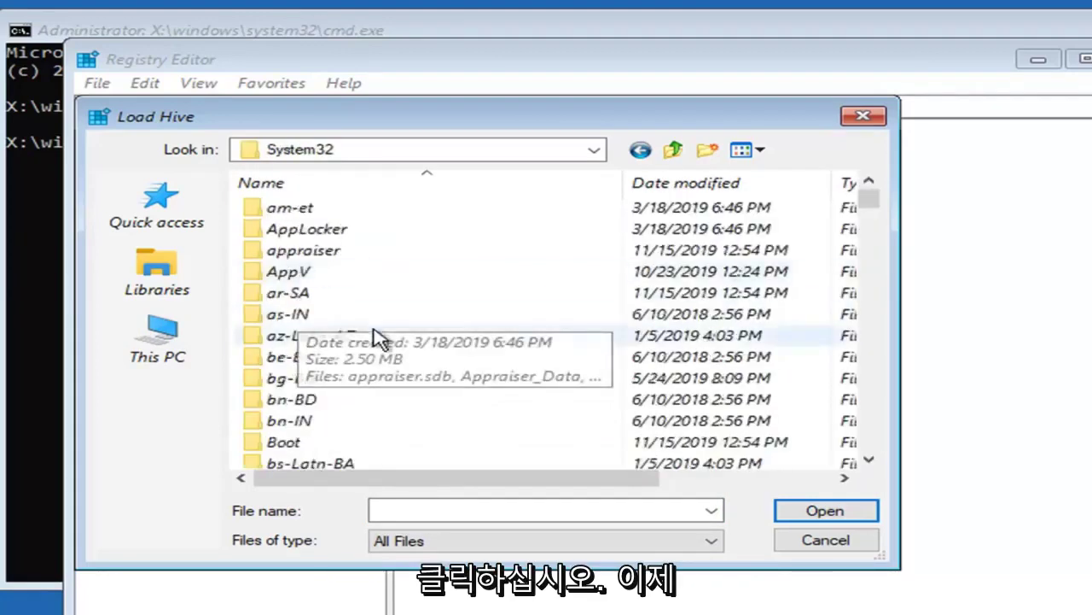
pyautogui.scroll(-5, 378, 336)
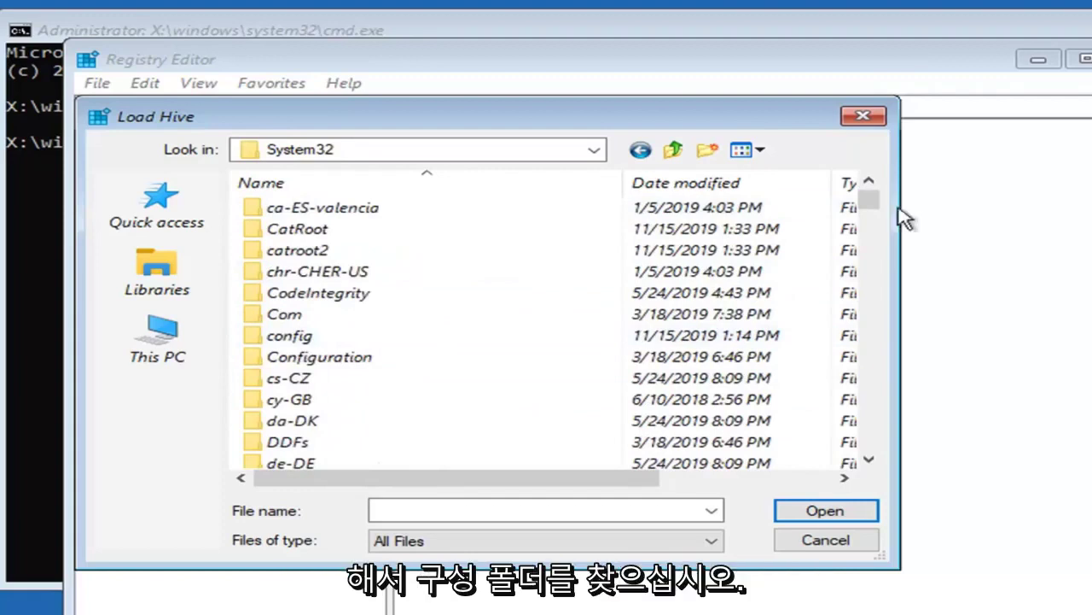
pyautogui.click(288, 343)
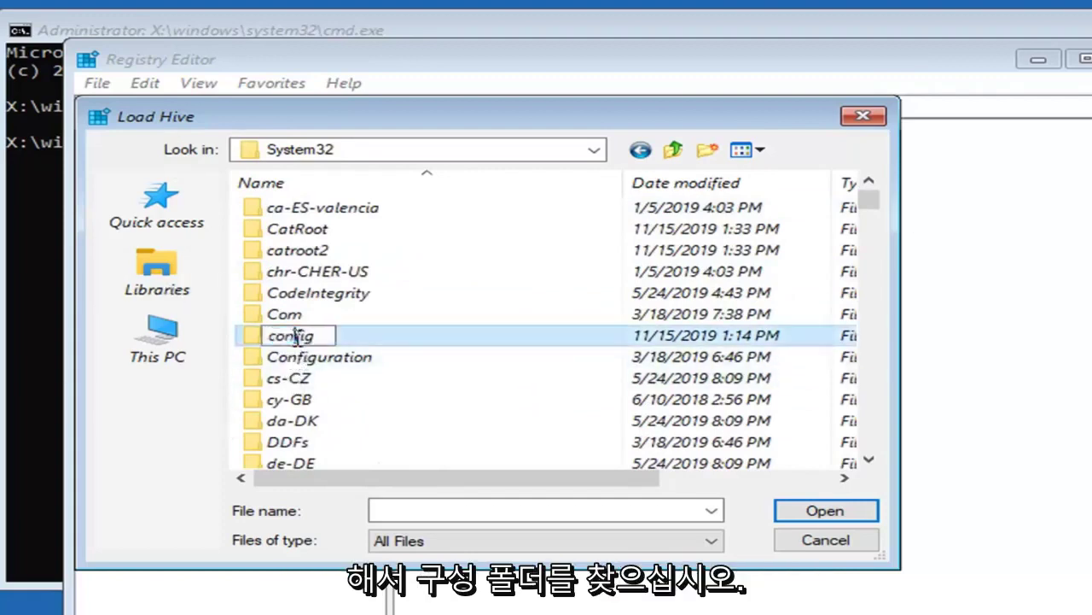
pyautogui.click(345, 338)
pyautogui.doubleClick(350, 342)
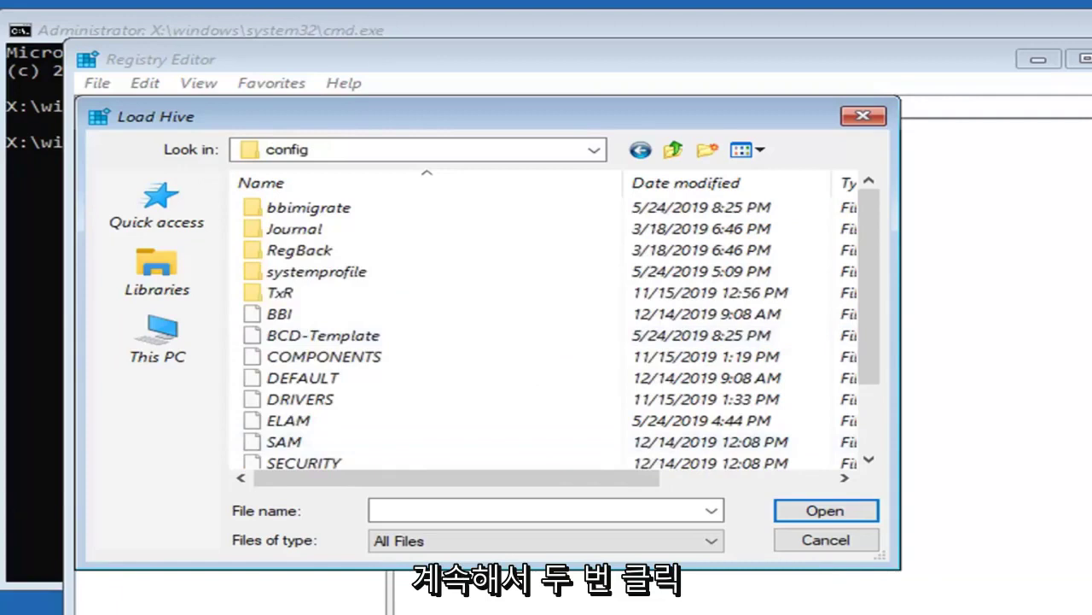
pyautogui.doubleClick(290, 442)
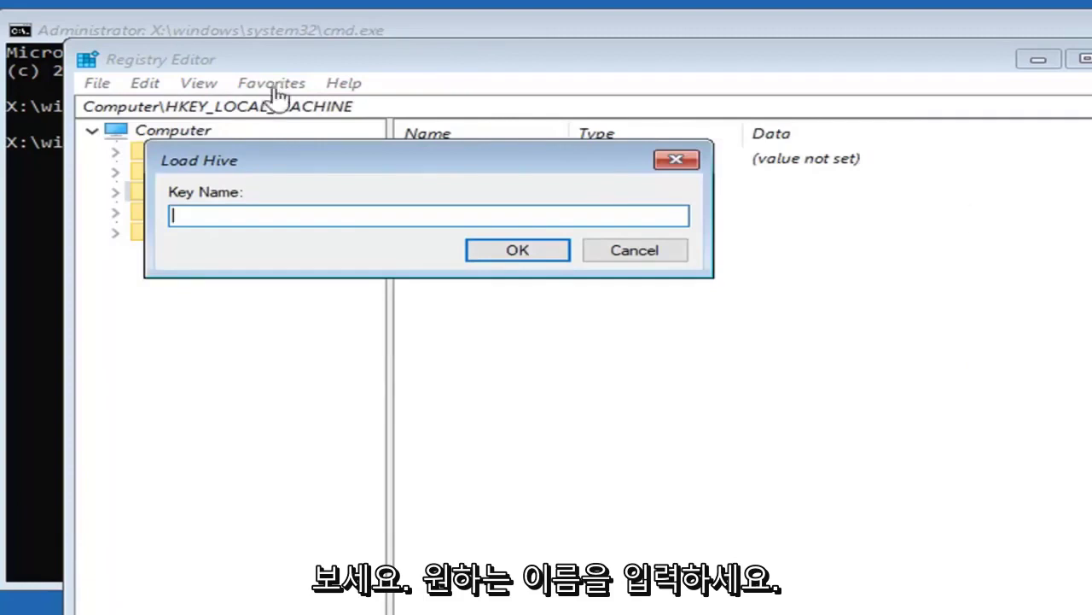
# Name the loaded SAM hive key 'testkey' and confirm
pyautogui.write('testkey')
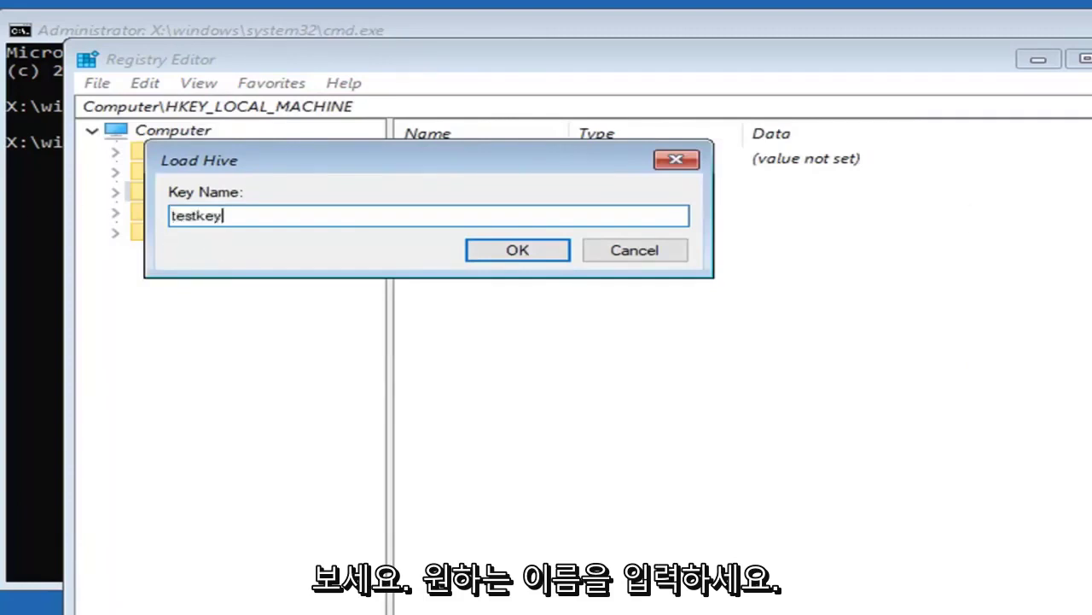
pyautogui.press('BackSpace')
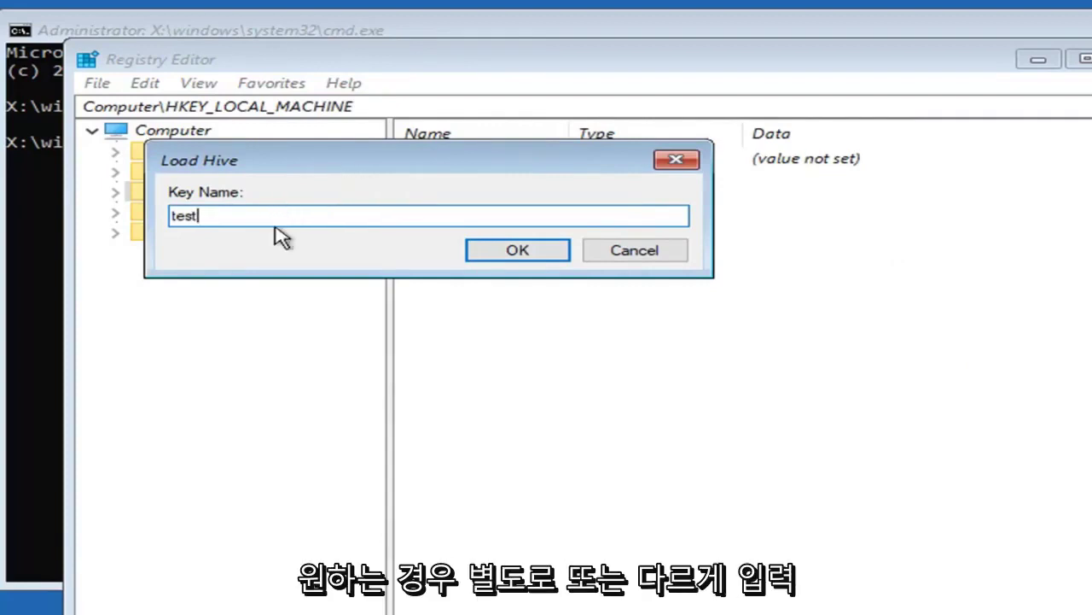
pyautogui.click(500, 250)
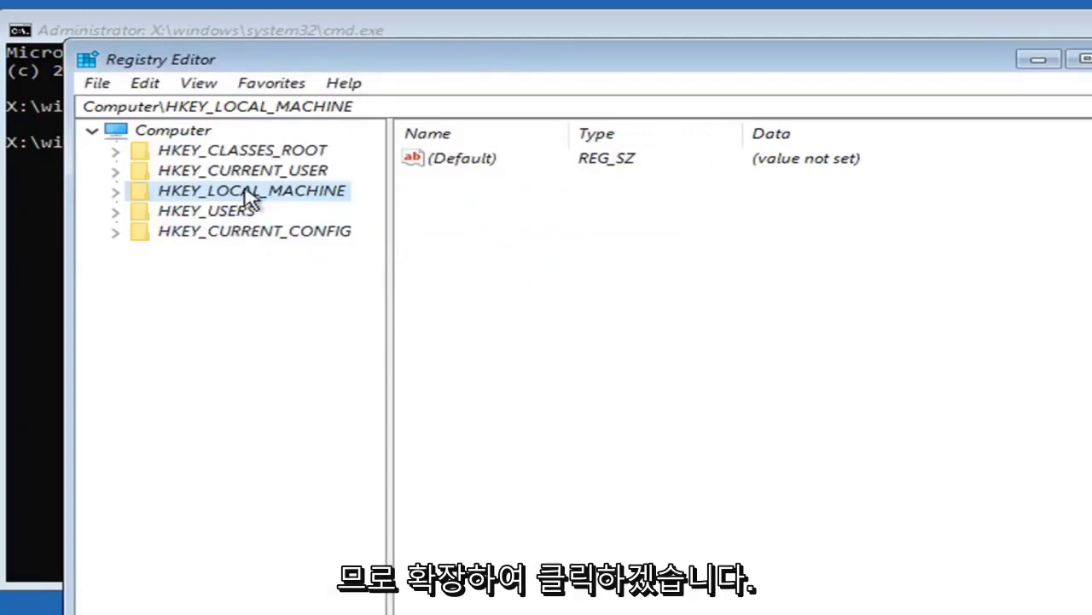
# Expand HKEY_LOCAL_MACHINE > test > SAM > Domains in the key tree
pyautogui.doubleClick(249, 193)
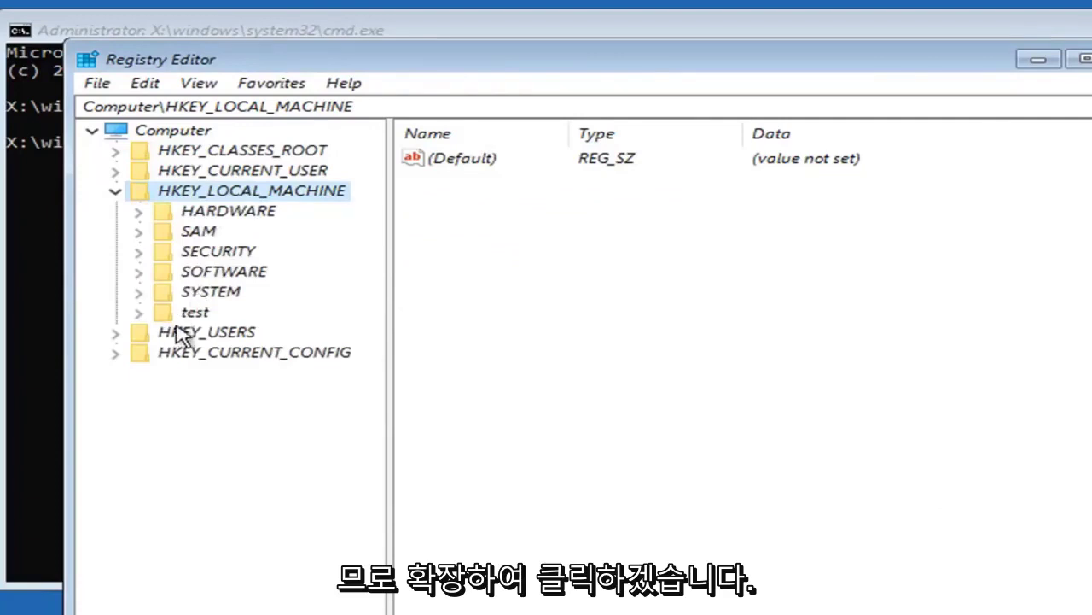
pyautogui.click(196, 315)
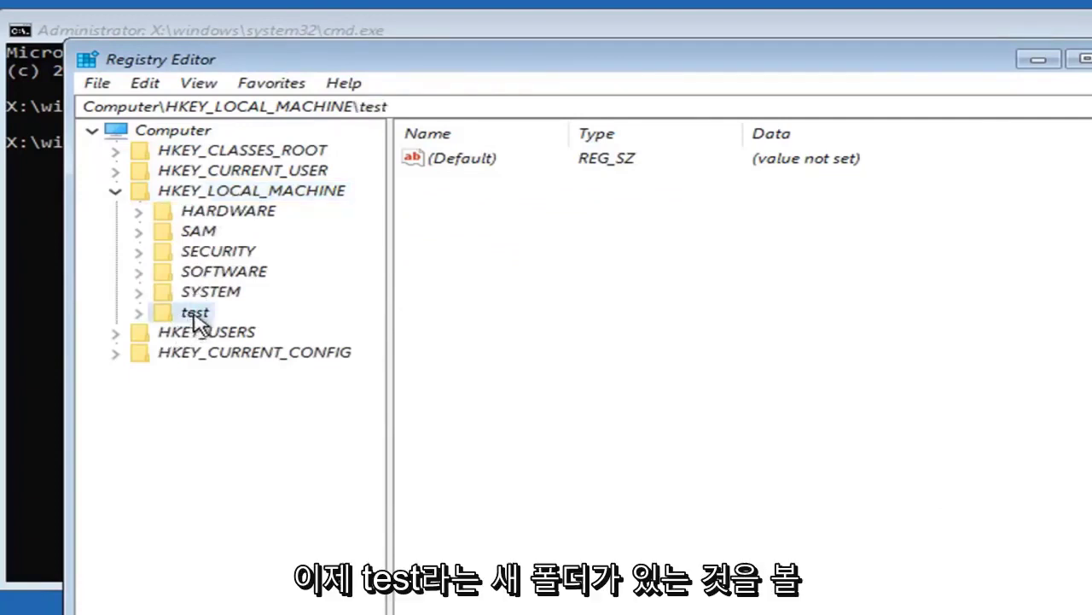
pyautogui.click(138, 313)
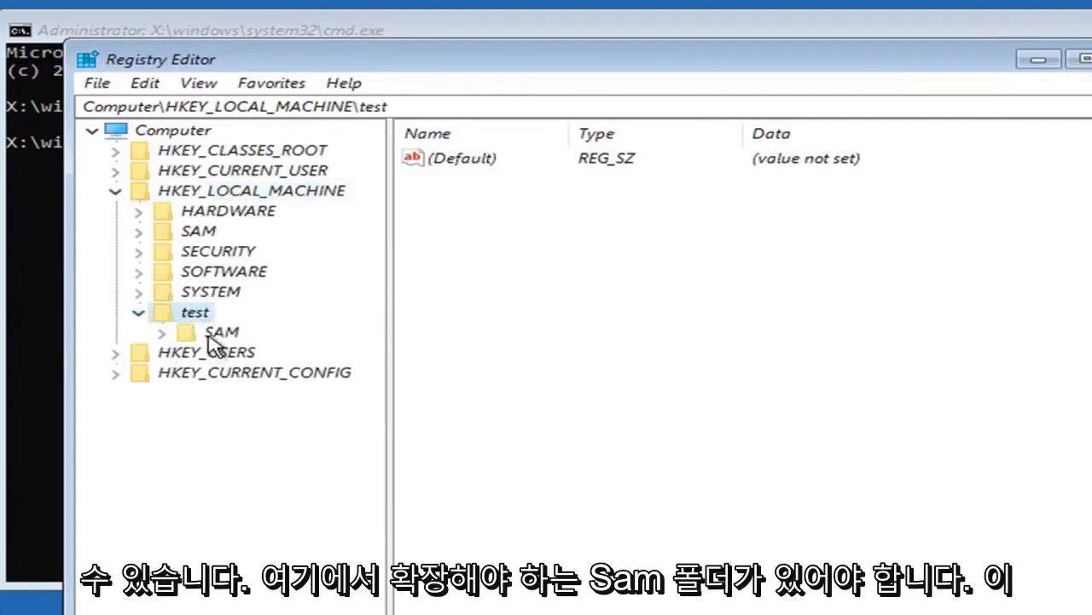
pyautogui.click(213, 335)
pyautogui.click(160, 335)
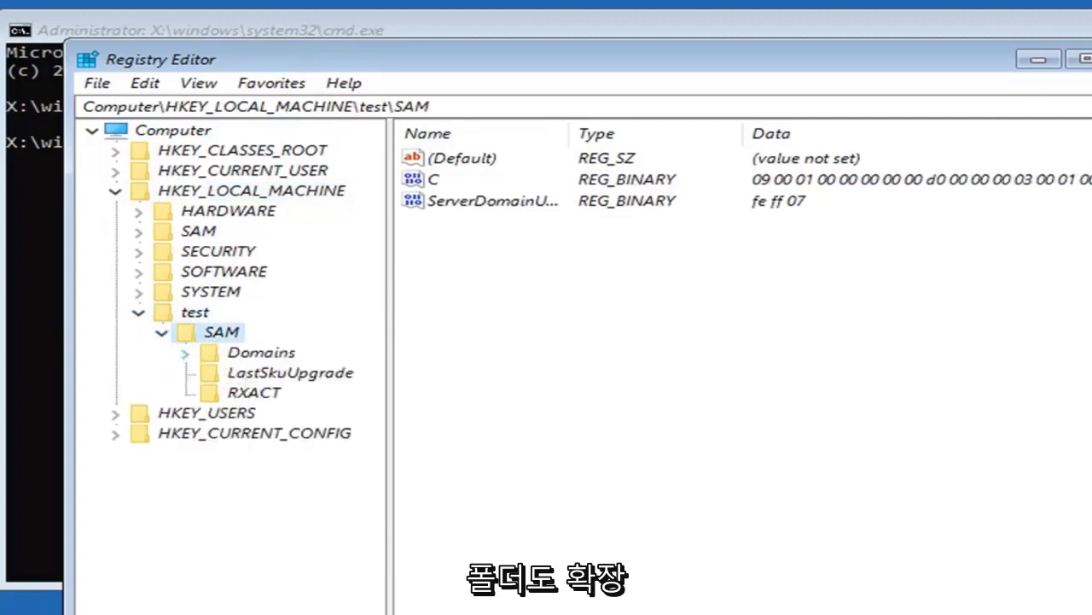
pyautogui.click(248, 354)
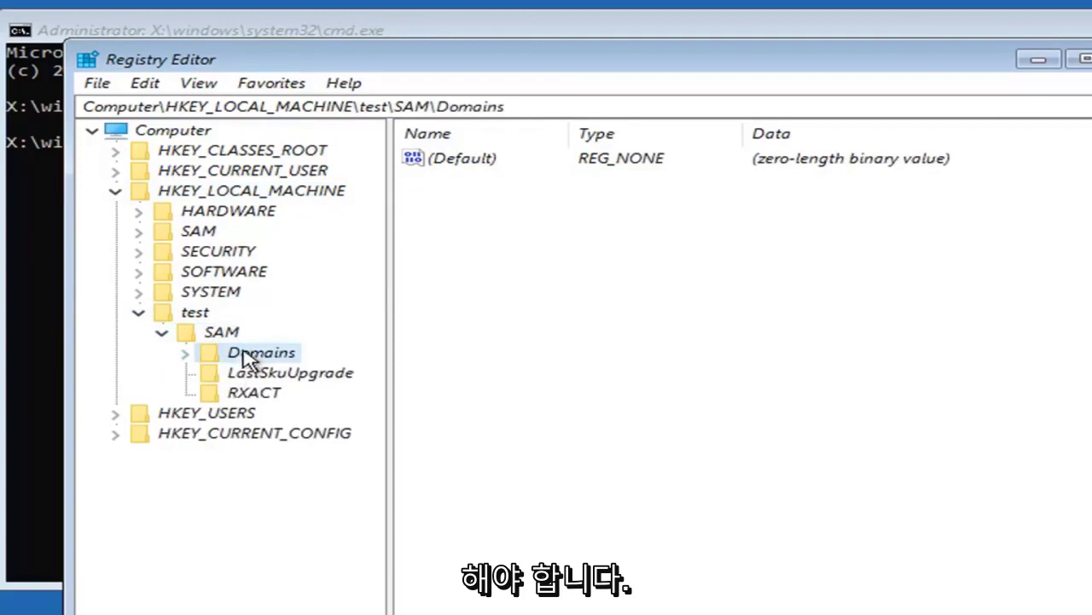
pyautogui.click(183, 355)
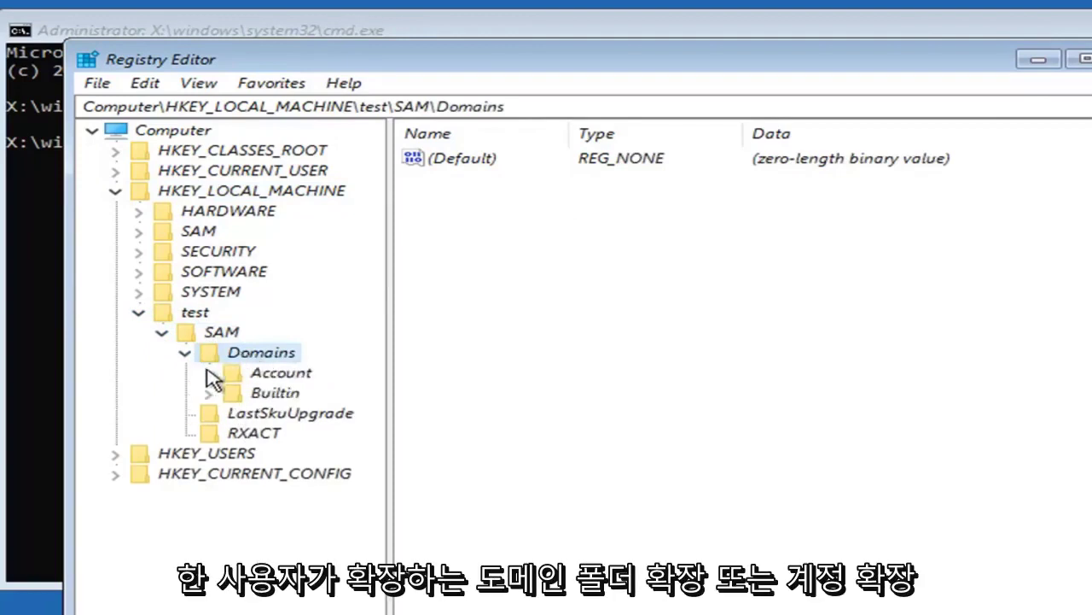
# Drill into Account > Users, widen the tree pane, and select key 000001F4
pyautogui.click(244, 379)
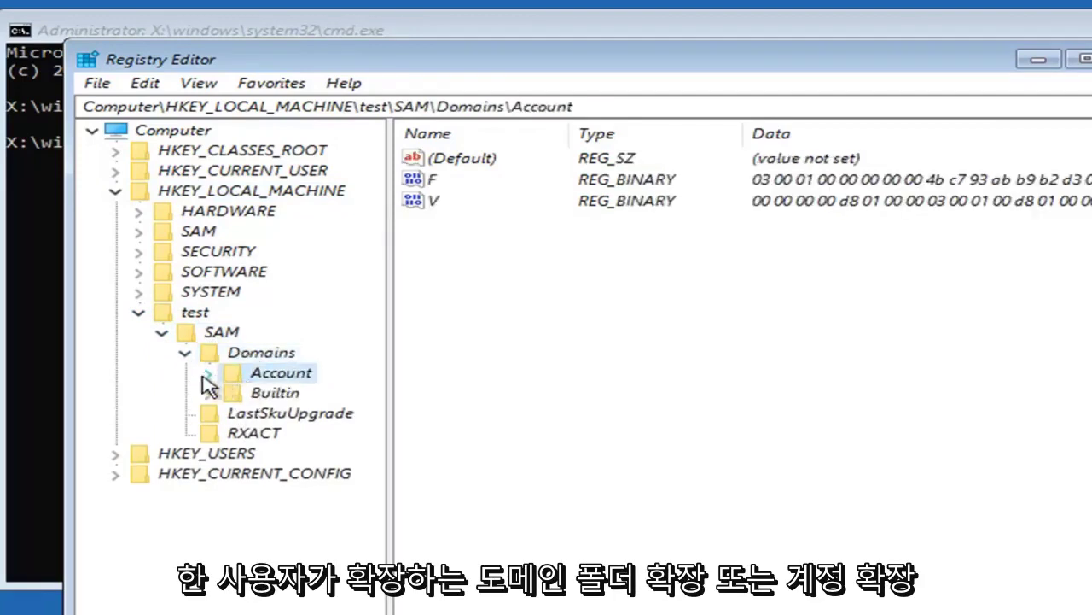
pyautogui.click(209, 375)
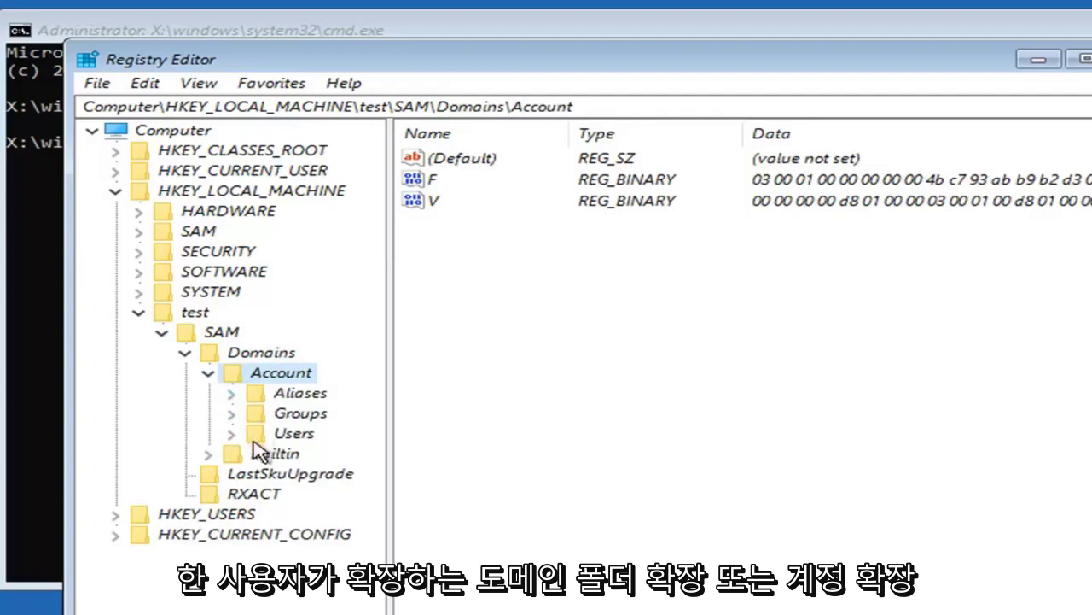
pyautogui.click(287, 433)
pyautogui.click(228, 434)
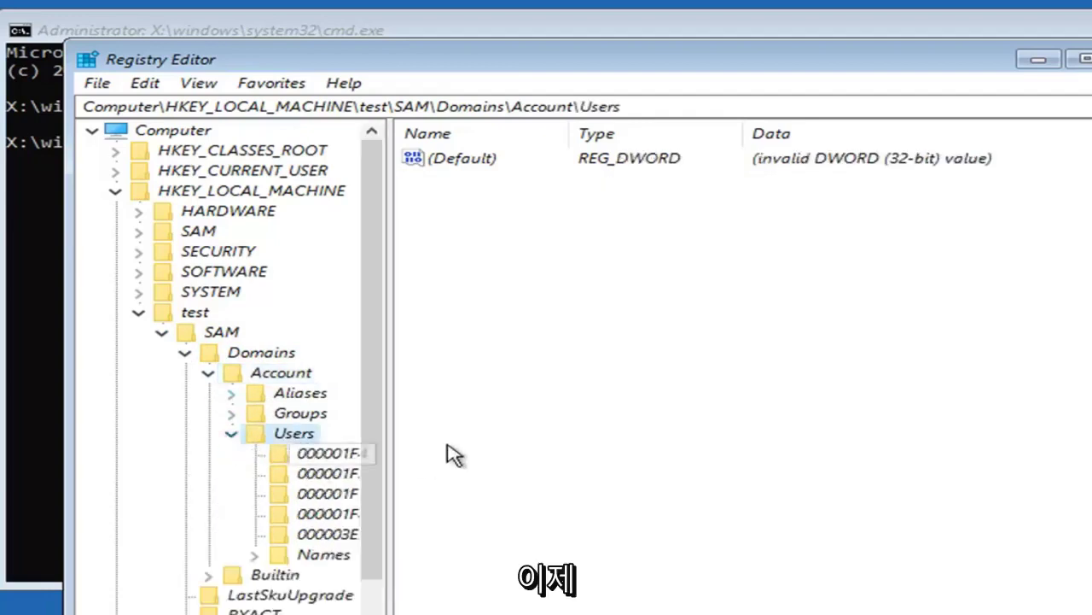
pyautogui.moveTo(385, 411); pyautogui.dragTo(513, 411)
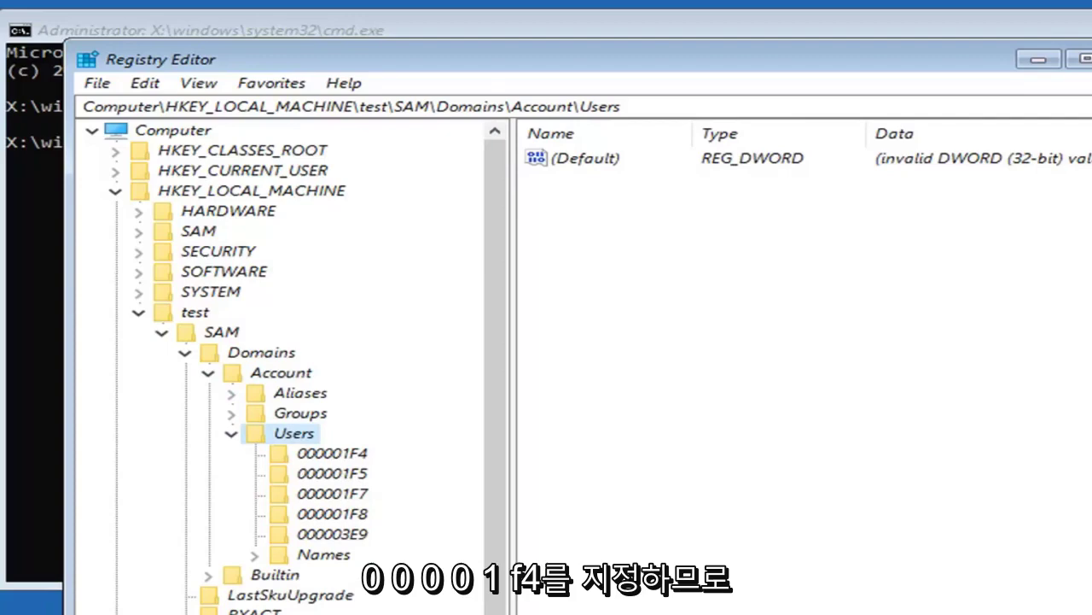
pyautogui.click(311, 453)
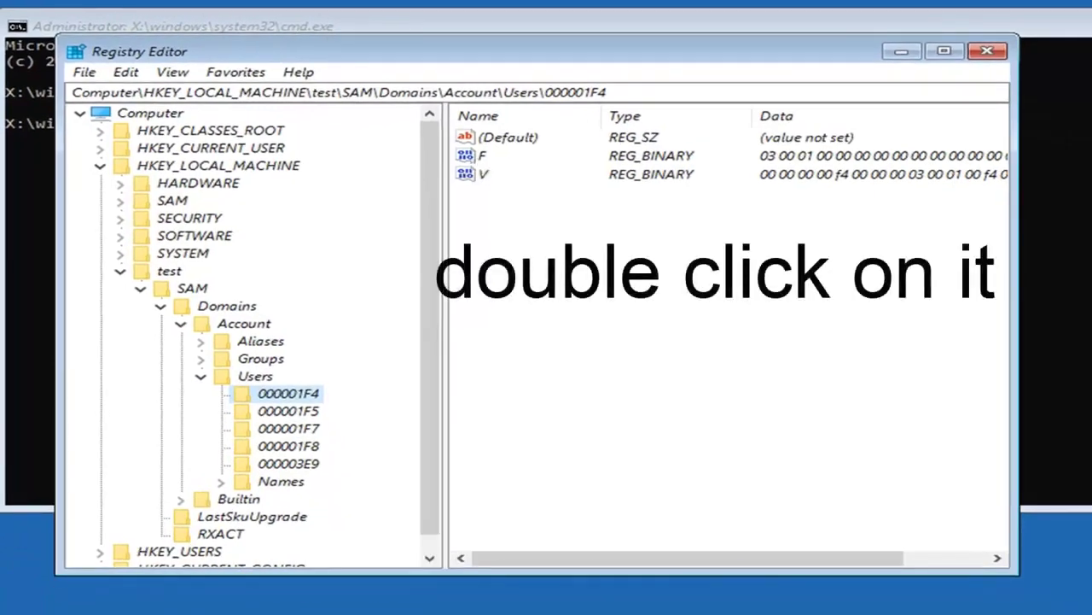
# Edit the F binary value, replacing byte 11 at row 00000038 with 10, and confirm
pyautogui.doubleClick(479, 162)
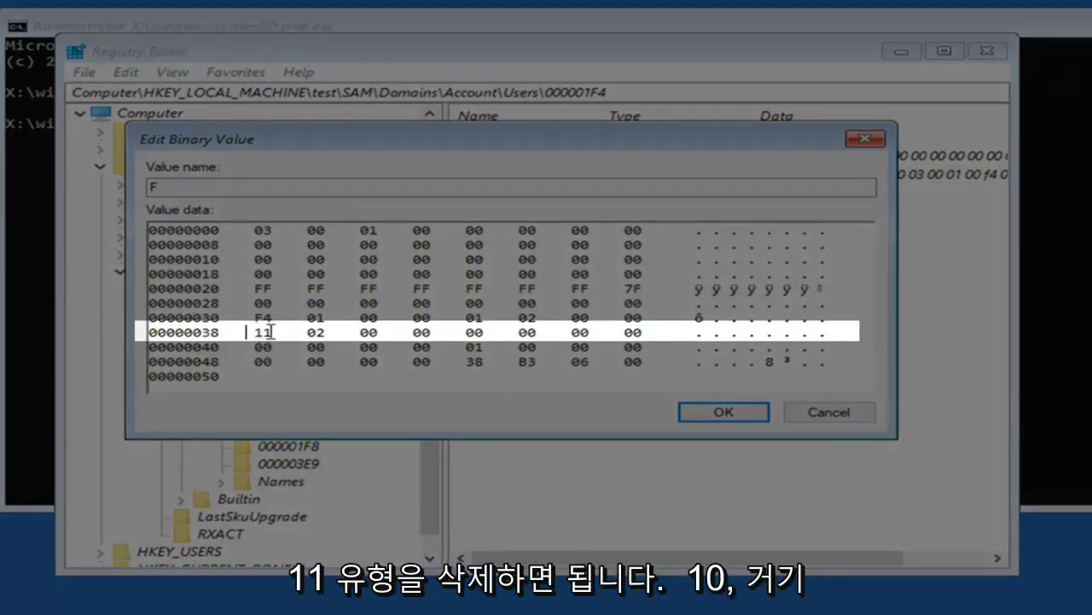
pyautogui.press('Delete')
pyautogui.write('10')
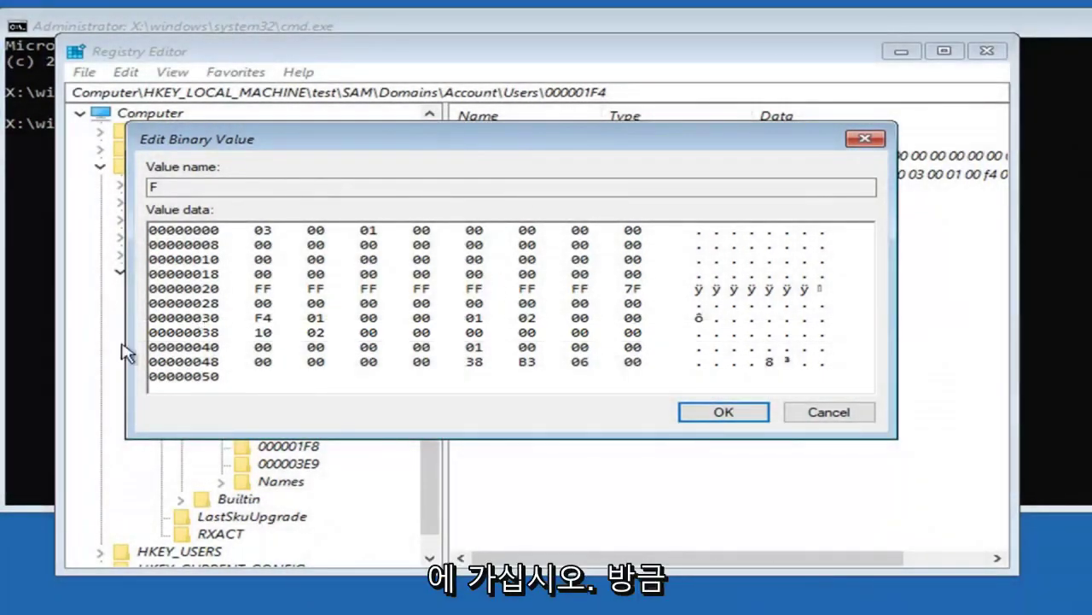
pyautogui.click(267, 333)
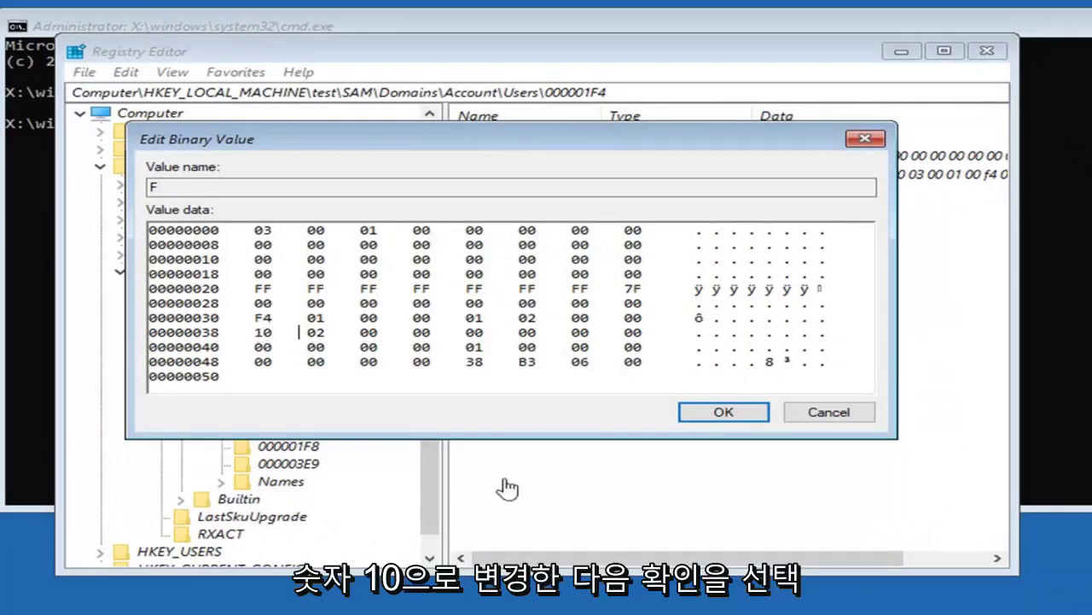
pyautogui.click(724, 414)
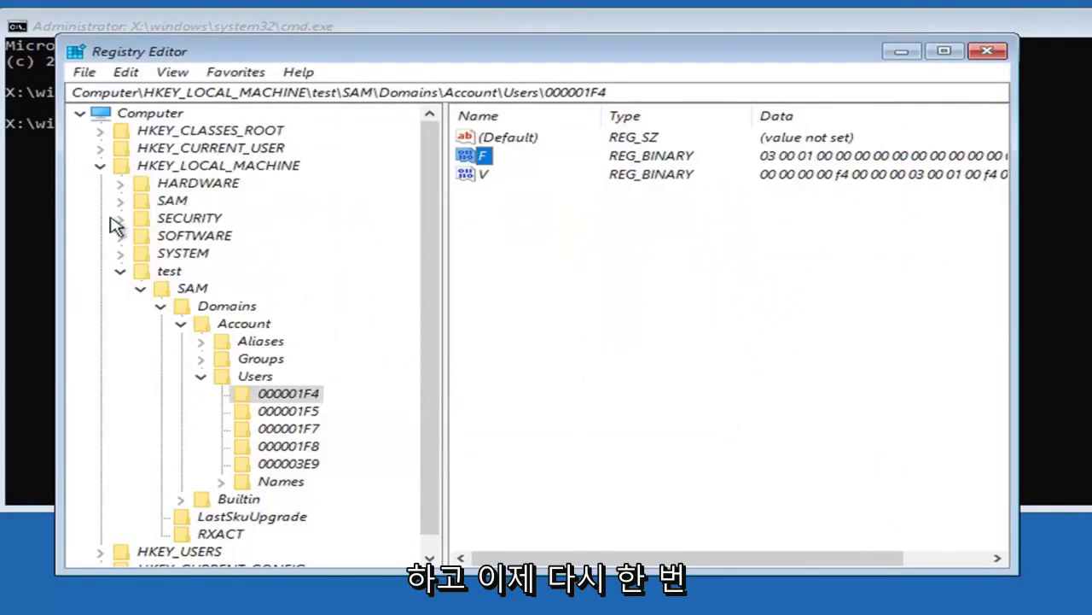
# Collapse the test hive, then close Registry Editor and the Command Prompt window
pyautogui.click(125, 272)
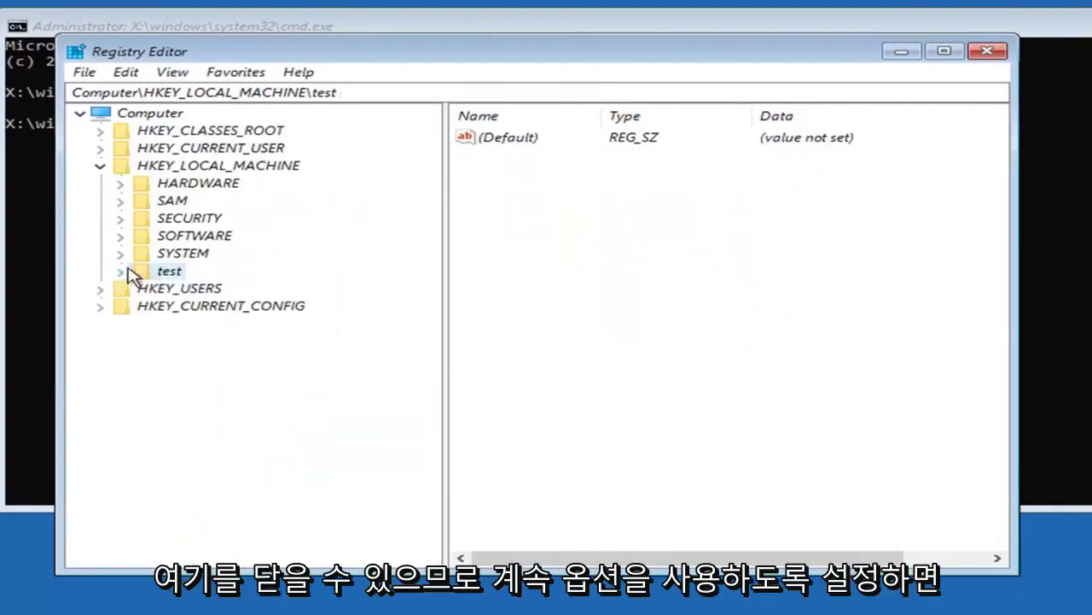
pyautogui.click(986, 52)
pyautogui.click(1073, 25)
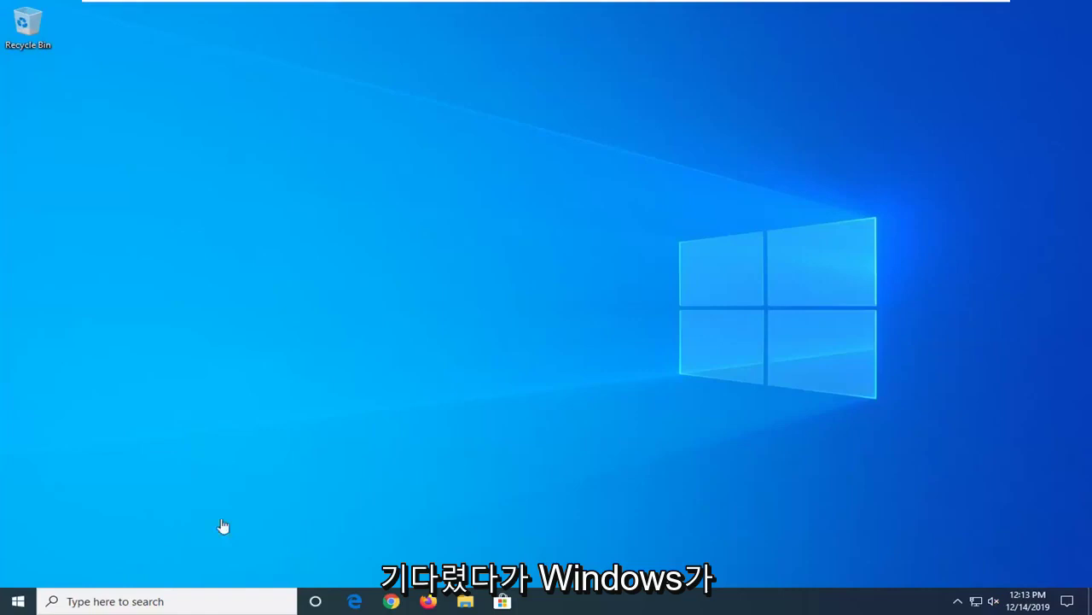
# Search the Start menu for 'computer management' and launch the app
pyautogui.click(14, 602)
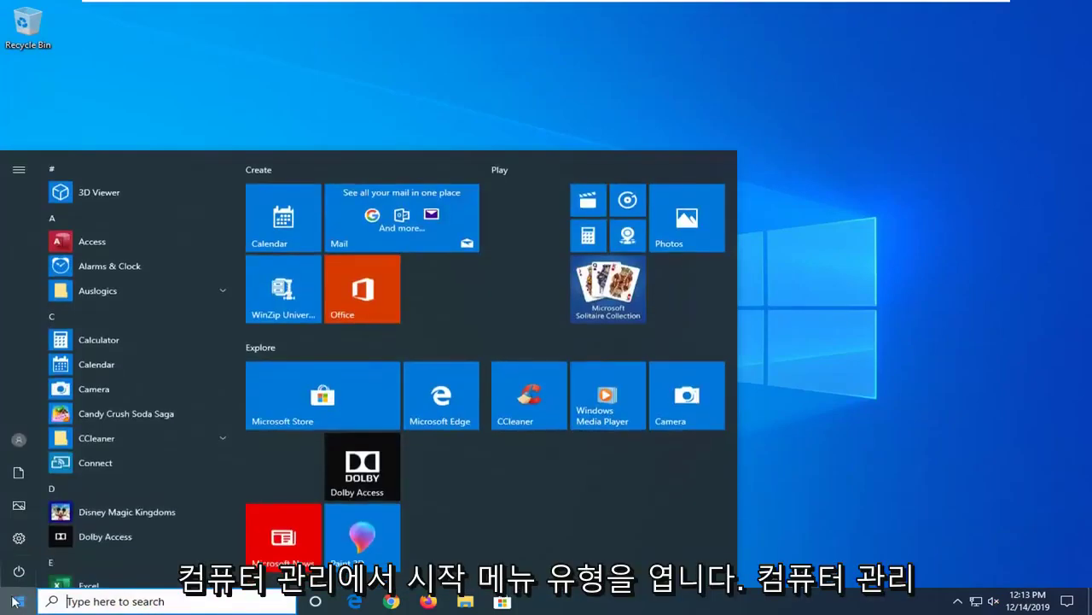
pyautogui.write('com')
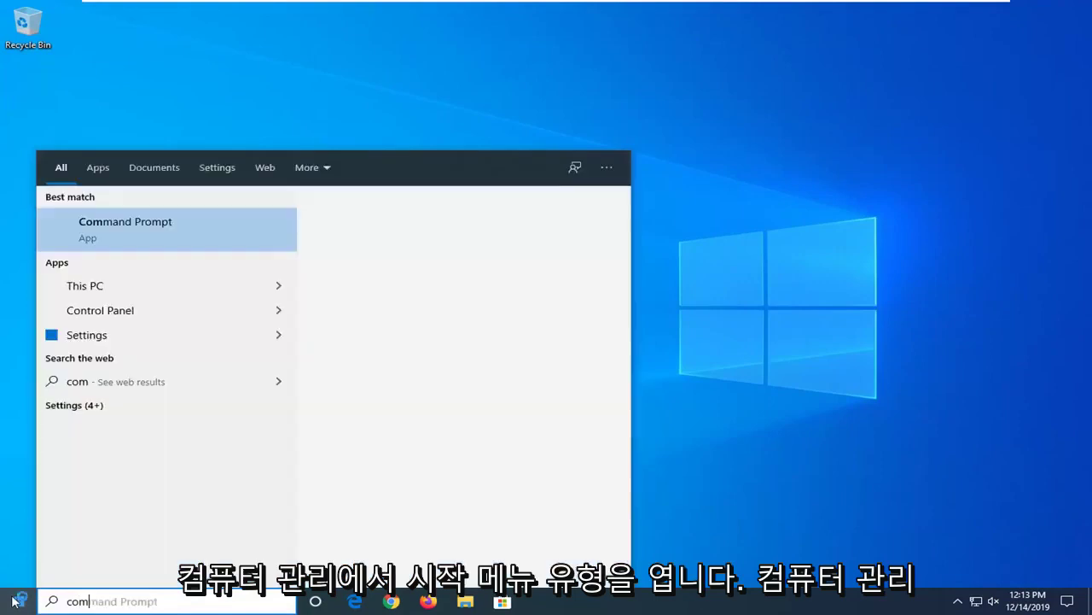
pyautogui.write('puter manag')
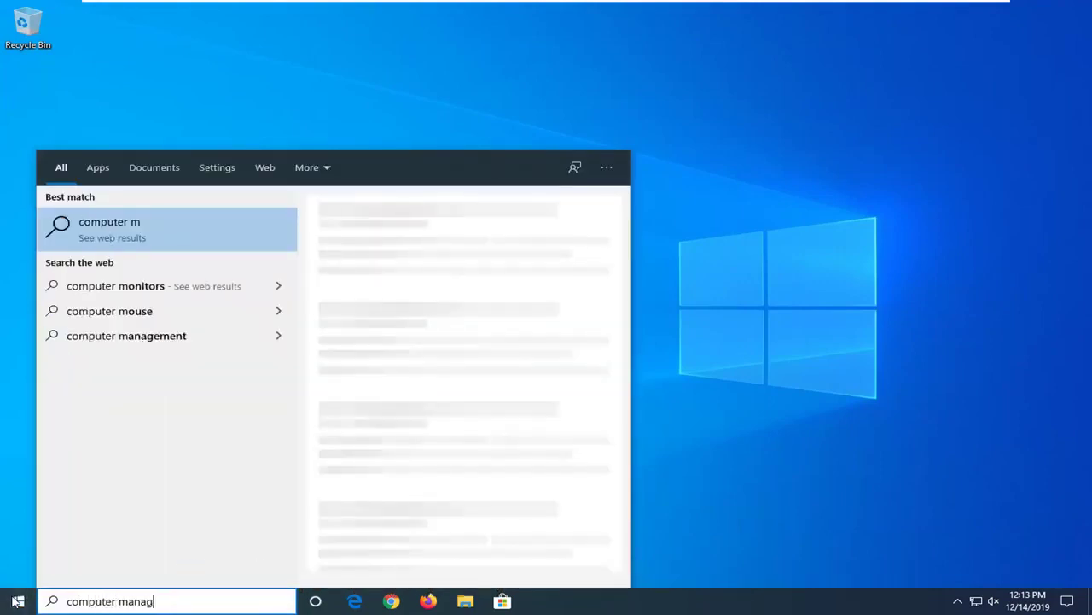
pyautogui.write('ement')
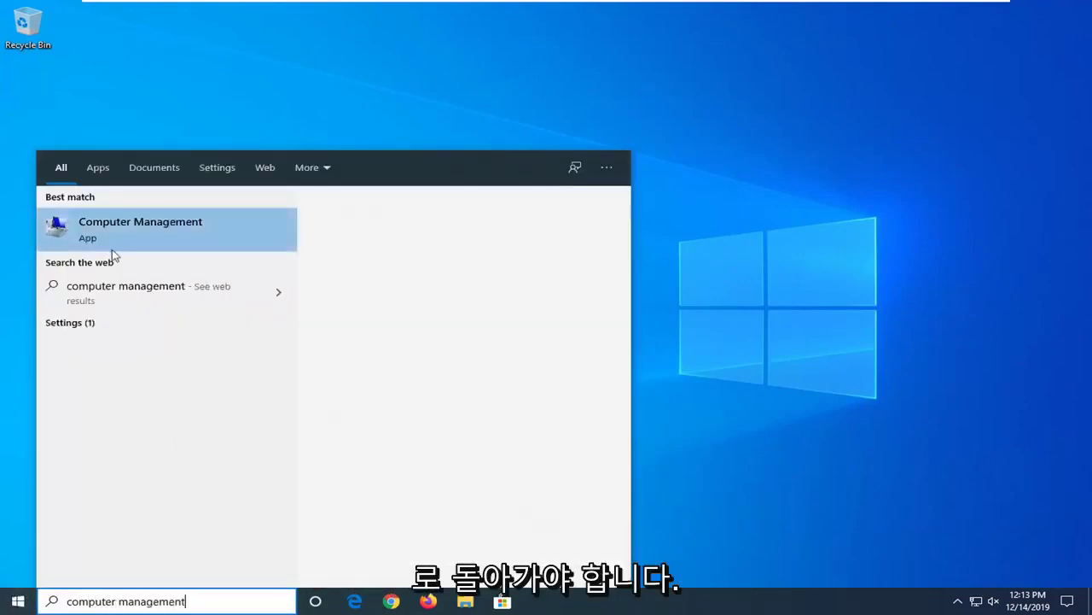
pyautogui.click(118, 236)
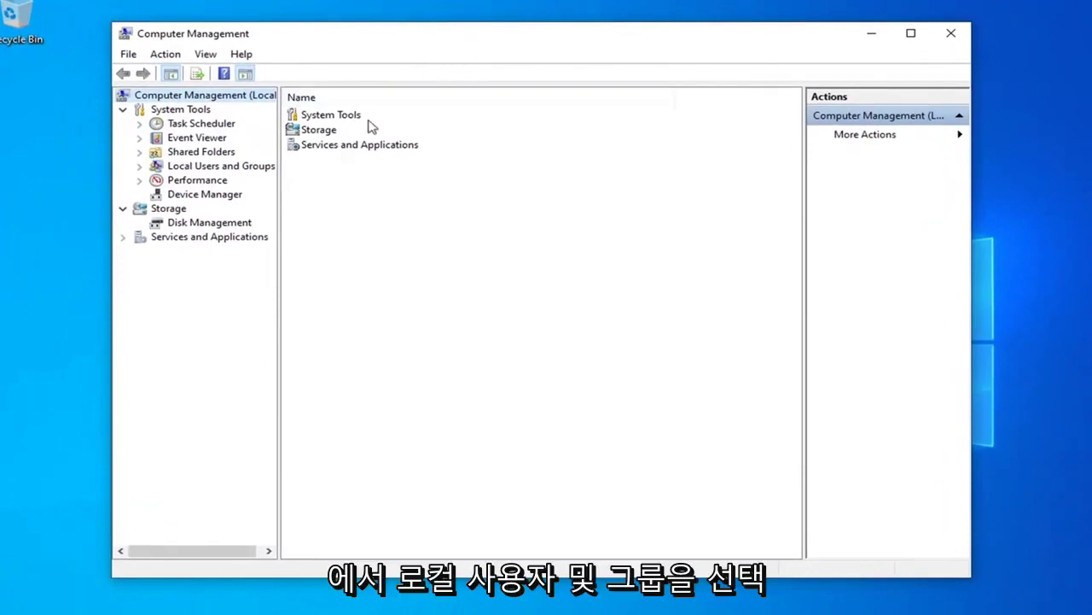
# Under Local Users and Groups > Users, uncheck 'Account is disabled' for the personal user and apply
pyautogui.click(214, 168)
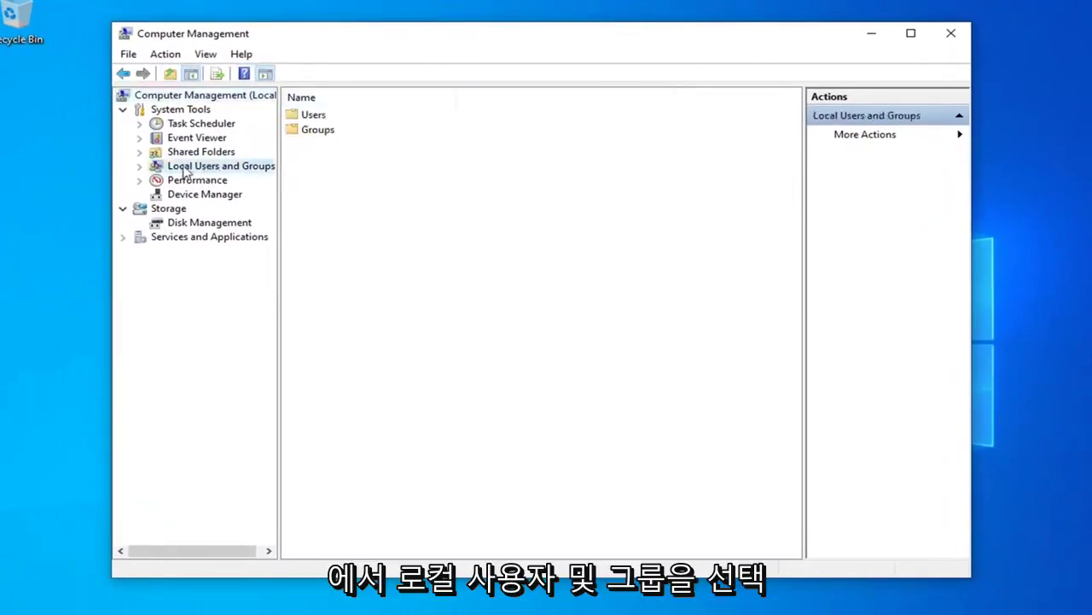
pyautogui.click(139, 168)
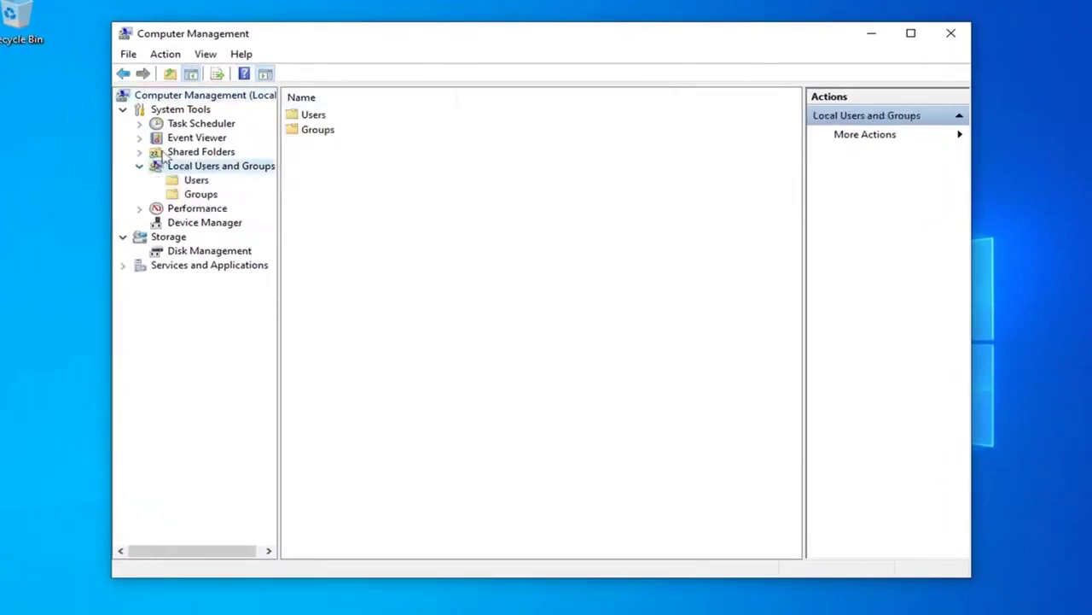
pyautogui.click(193, 181)
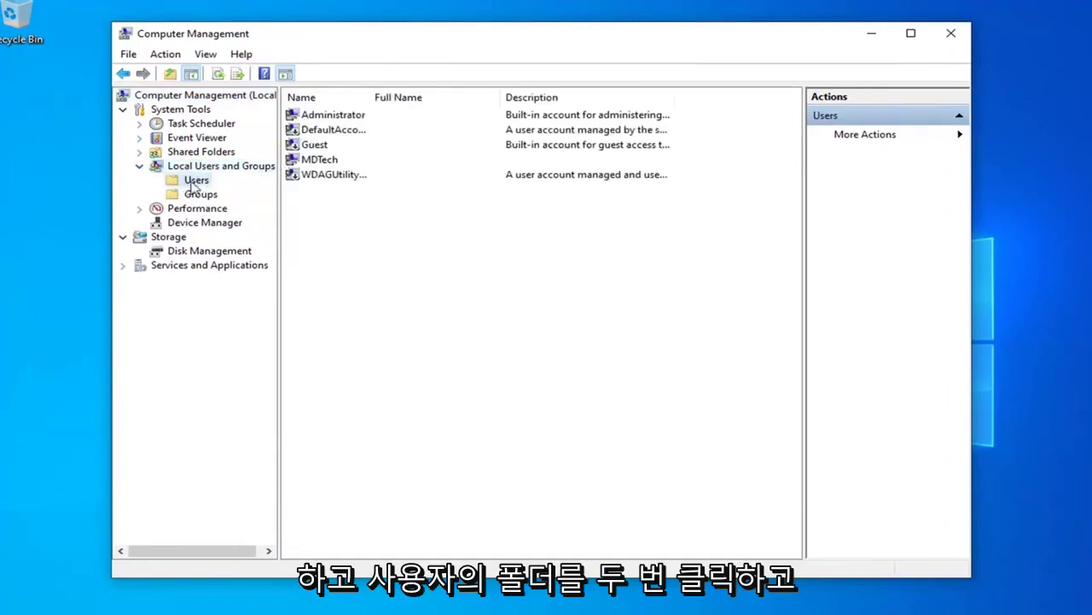
pyautogui.click(318, 161)
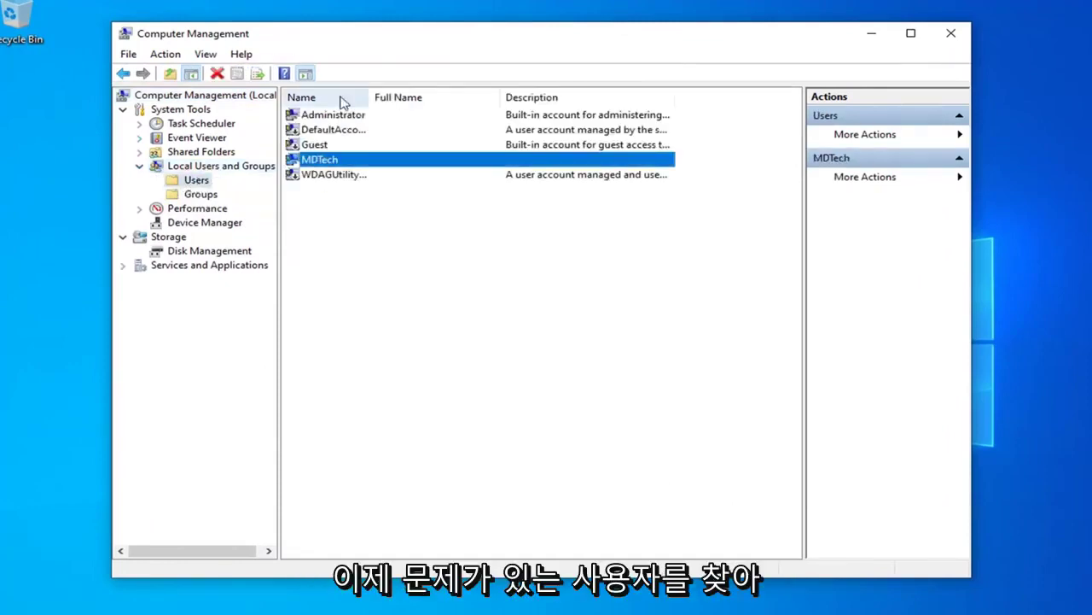
pyautogui.doubleClick(325, 164)
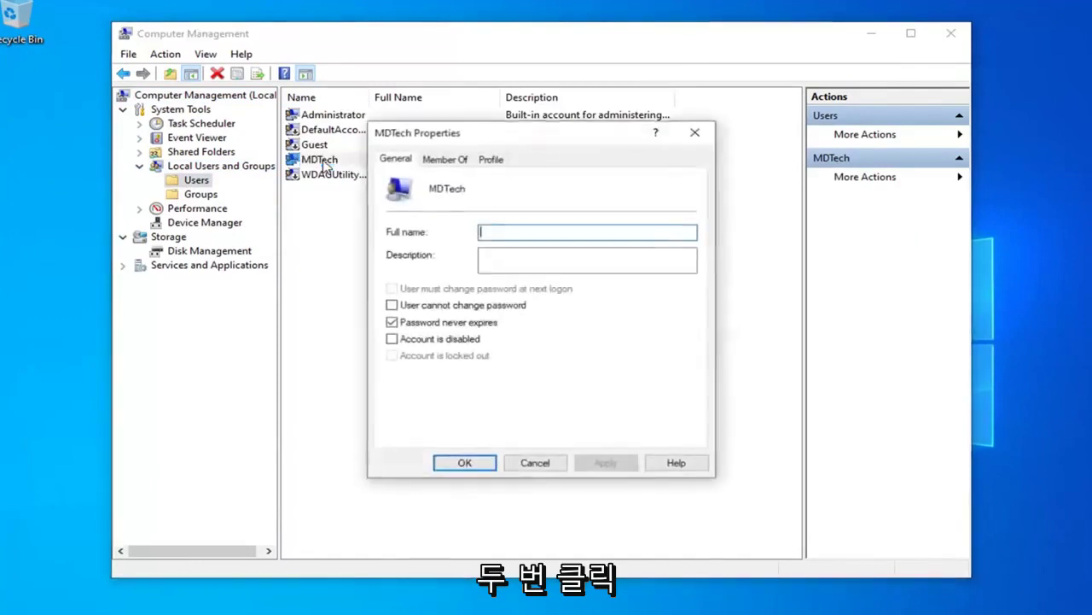
pyautogui.click(424, 341)
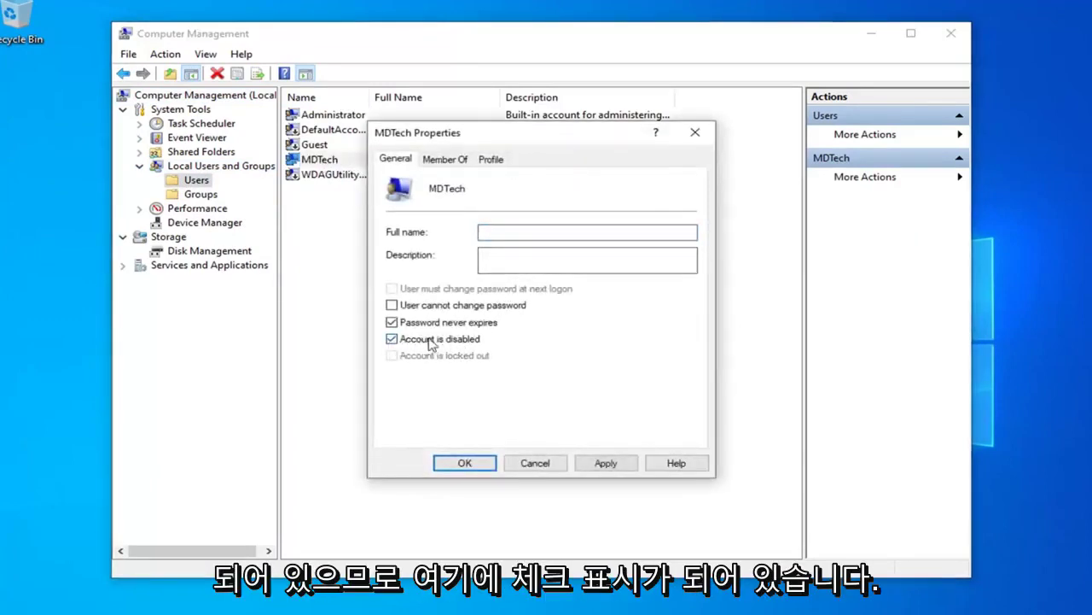
pyautogui.click(391, 339)
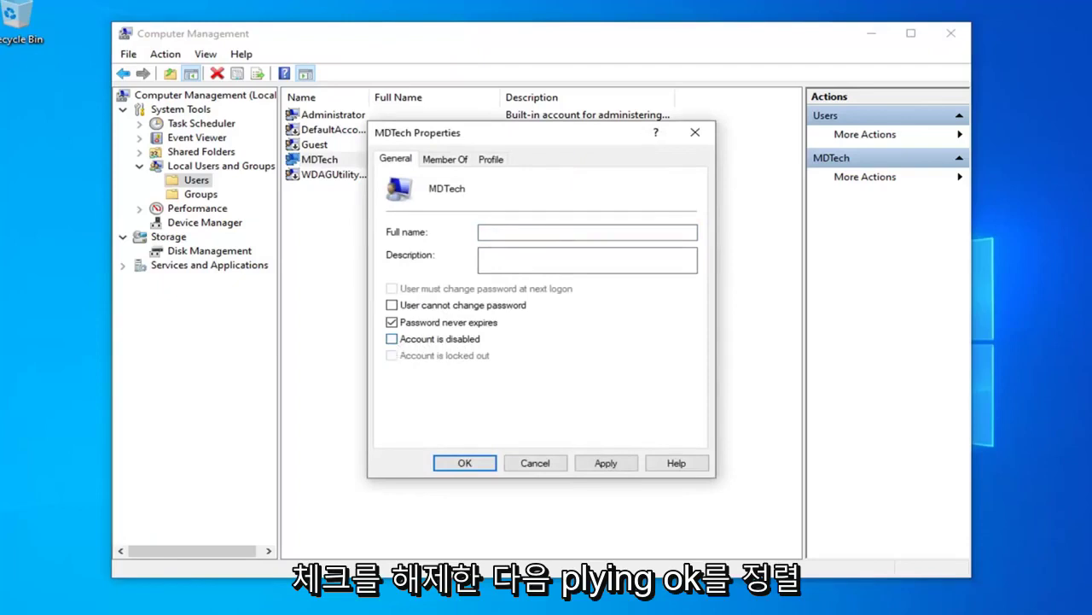
pyautogui.click(600, 467)
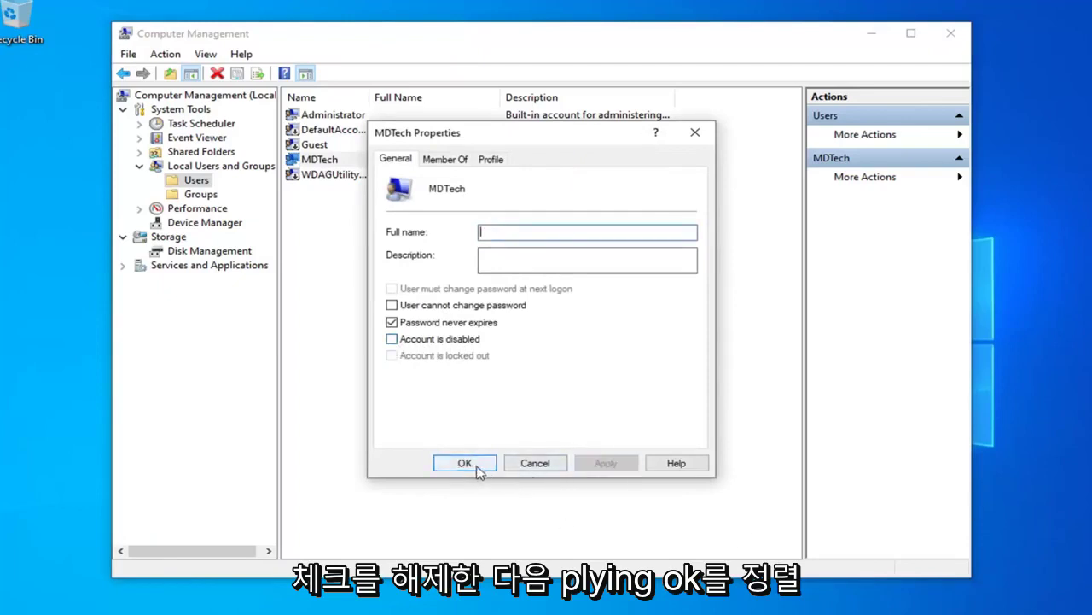
pyautogui.click(477, 468)
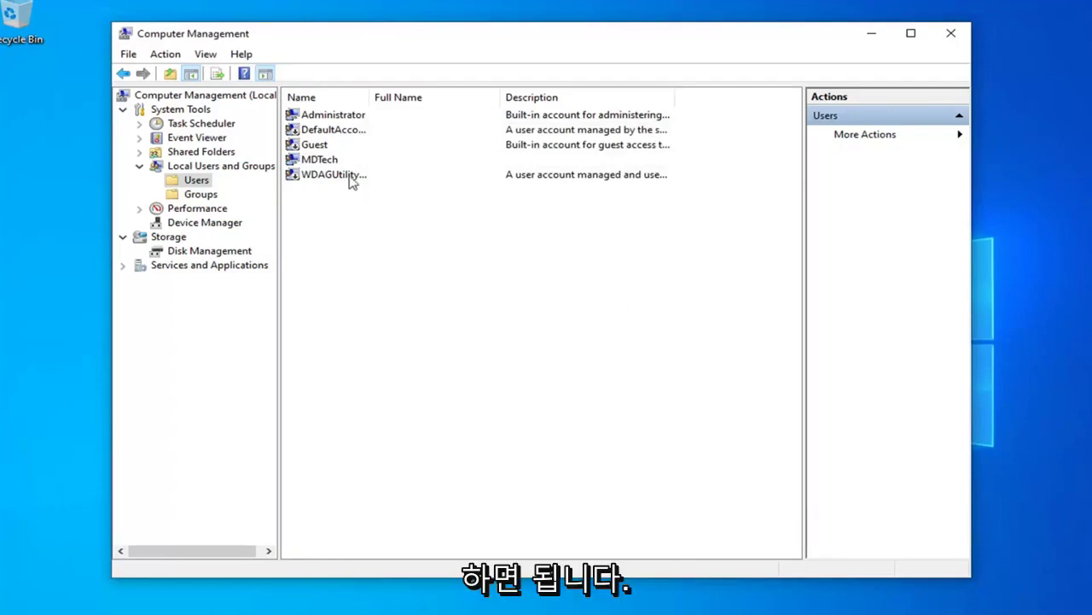
# Leave Administrator's 'Account is disabled' unchecked, confirm, and close Computer Management
pyautogui.click(325, 116)
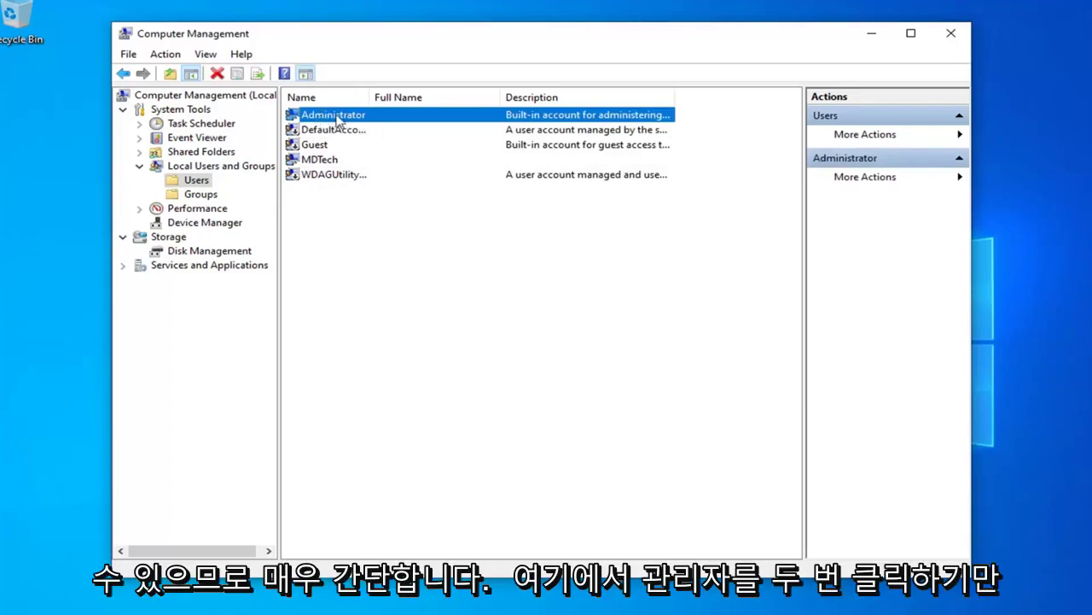
pyautogui.doubleClick(391, 116)
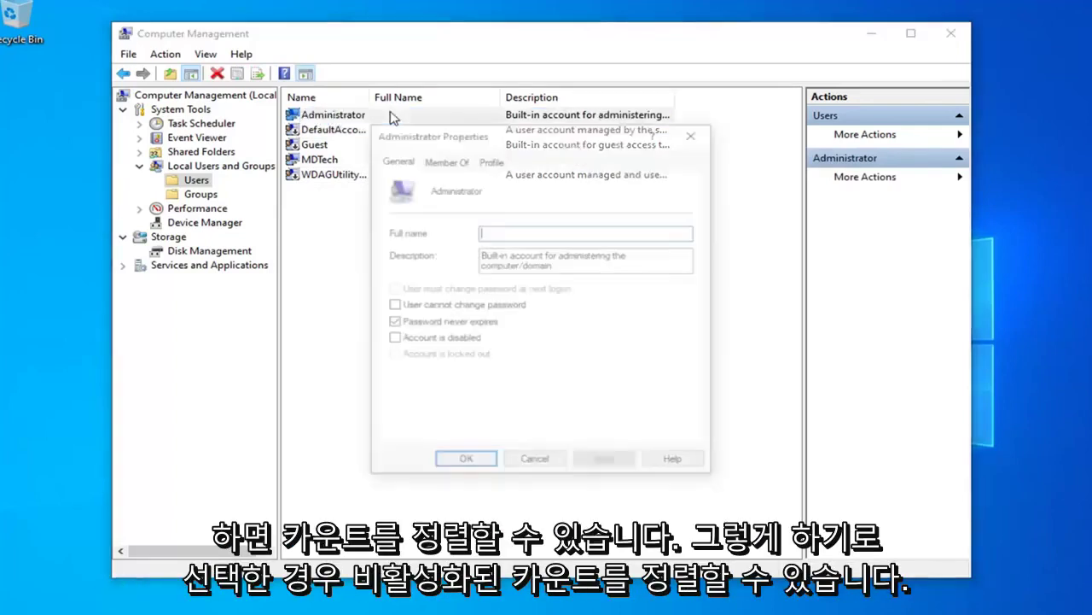
pyautogui.click(392, 340)
pyautogui.click(392, 339)
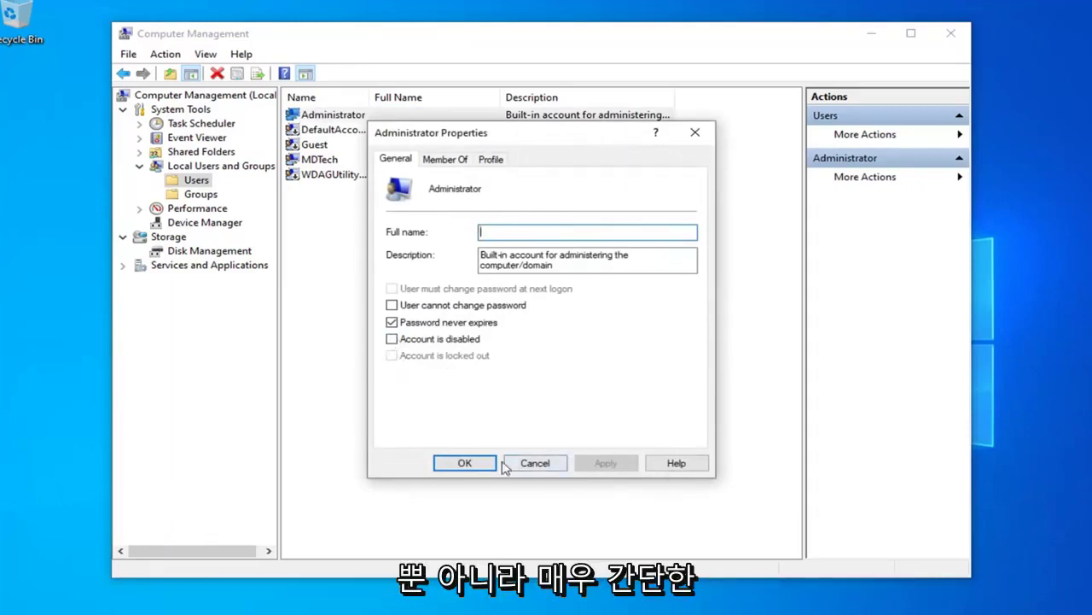
pyautogui.click(475, 466)
pyautogui.click(950, 32)
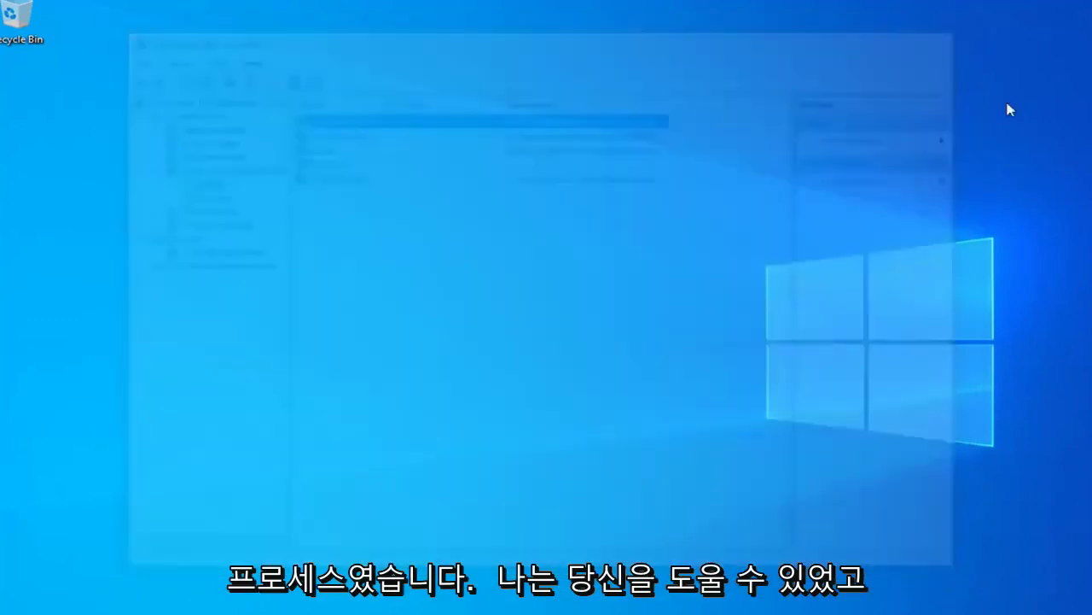